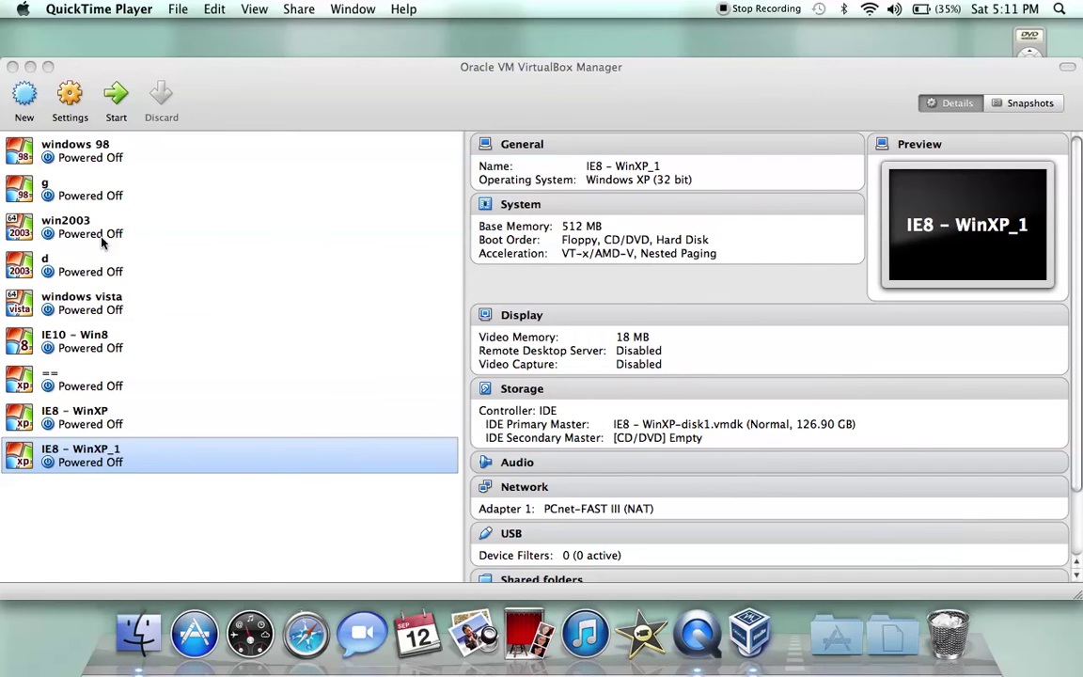
# Start the IE8 - WinXP_1 virtual machine and wait for the Windows XP desktop
pyautogui.click(117, 96)
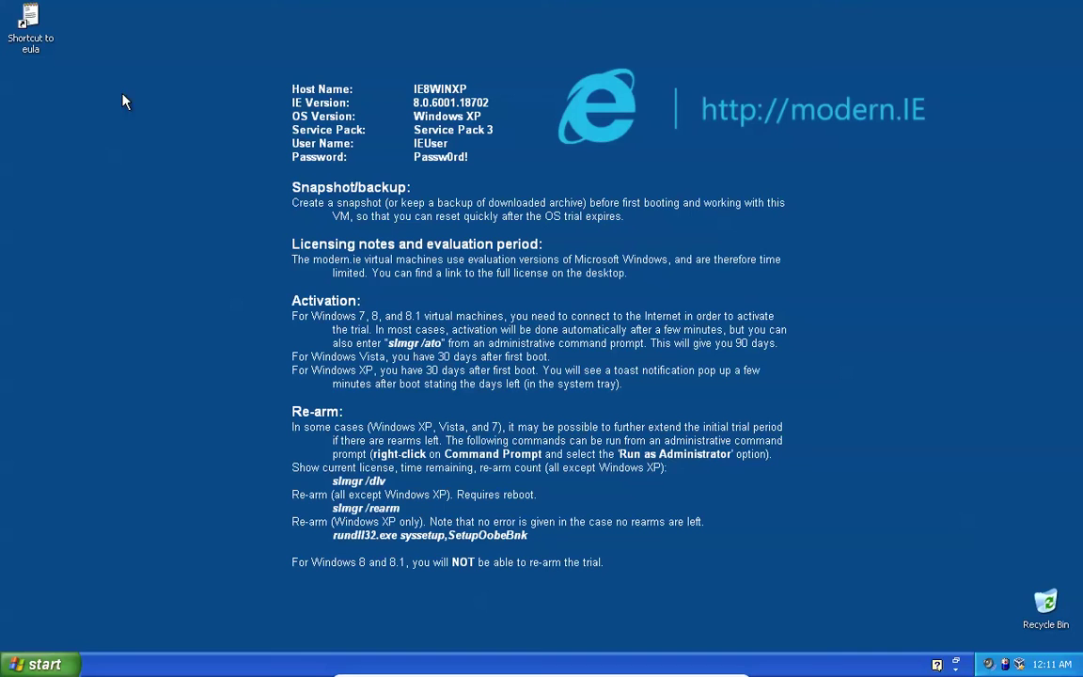
# Log the IEUser account off from the Start menu and confirm the Log Off prompt
pyautogui.click(57, 655)
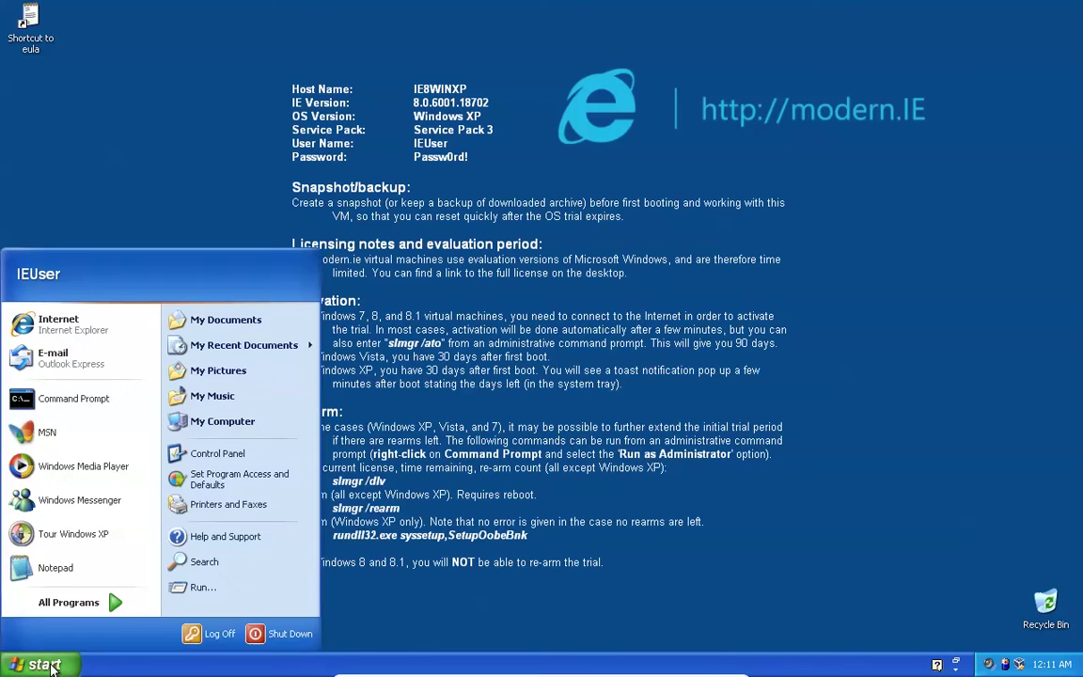
pyautogui.click(49, 562)
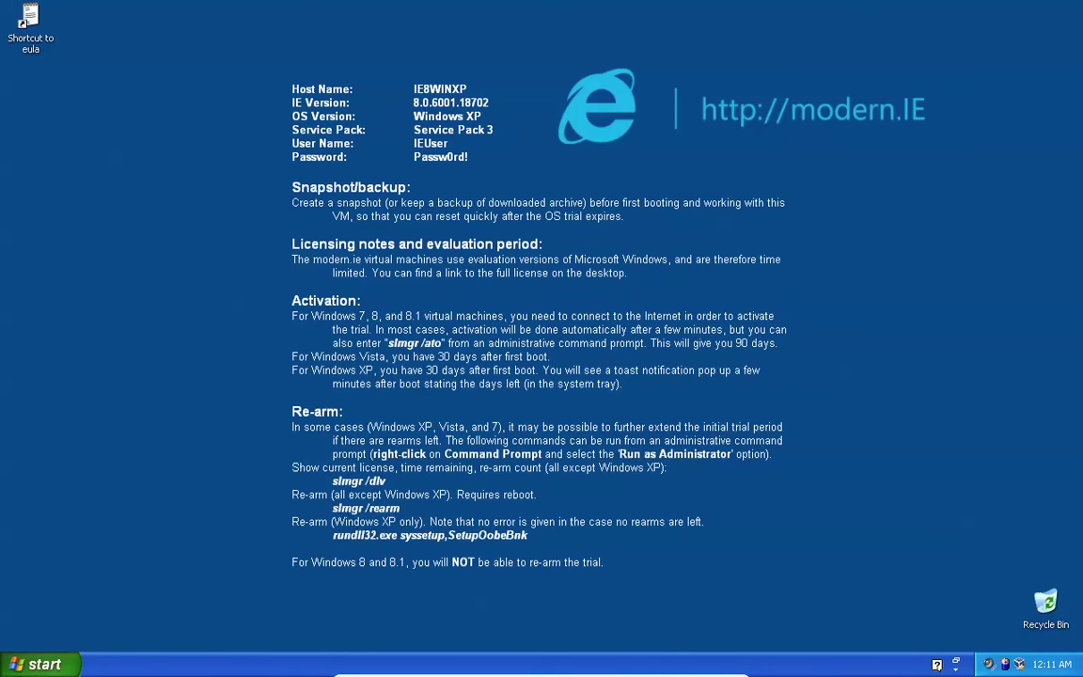
pyautogui.click(43, 666)
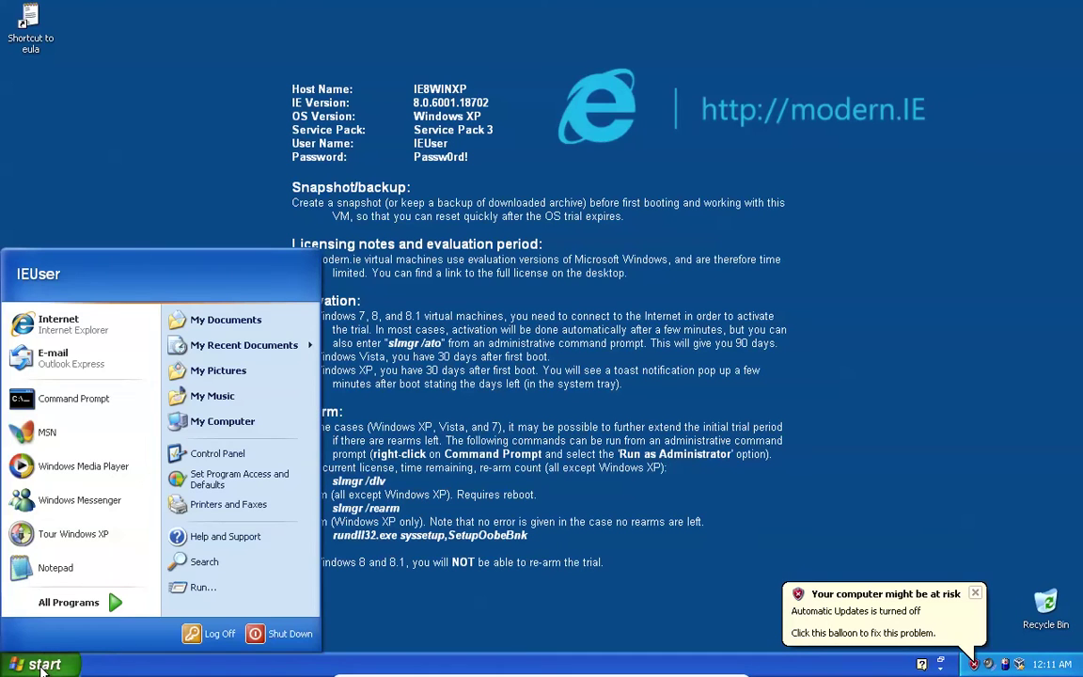
pyautogui.click(195, 635)
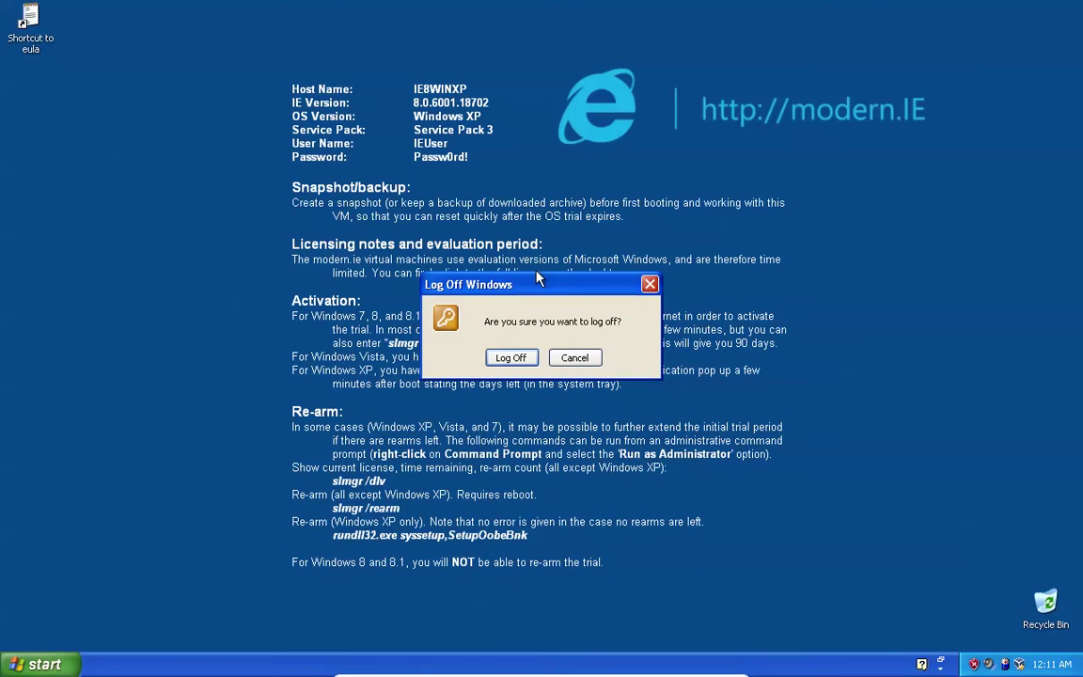
pyautogui.click(512, 358)
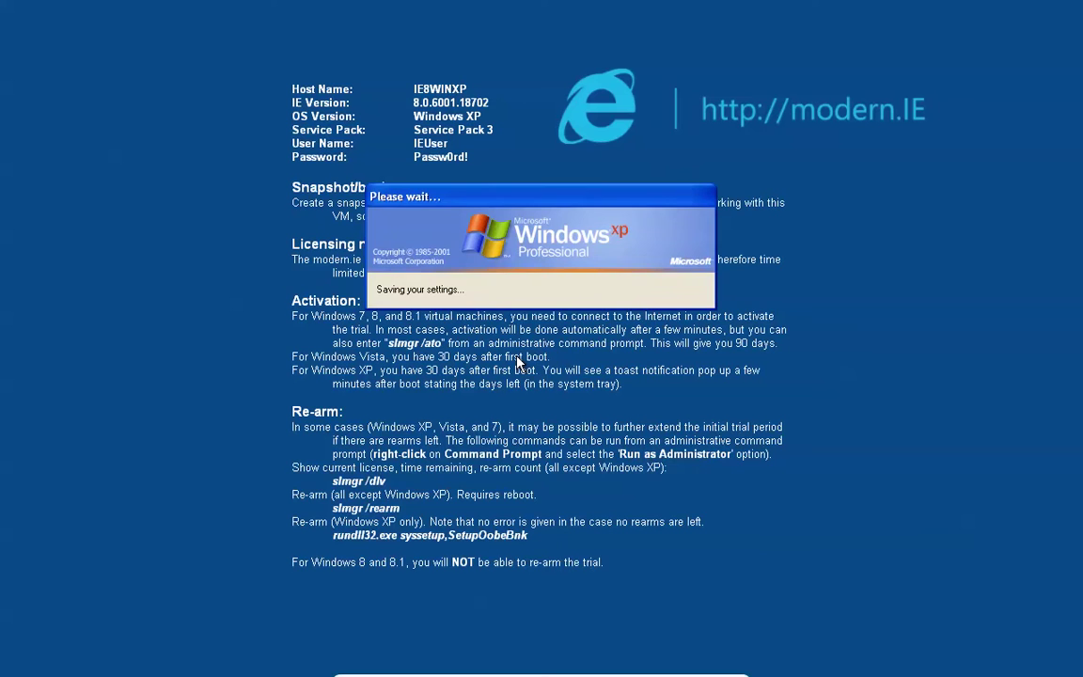
# Replace the user name in Log On to Windows, enter the password, and log on
pyautogui.doubleClick(496, 267)
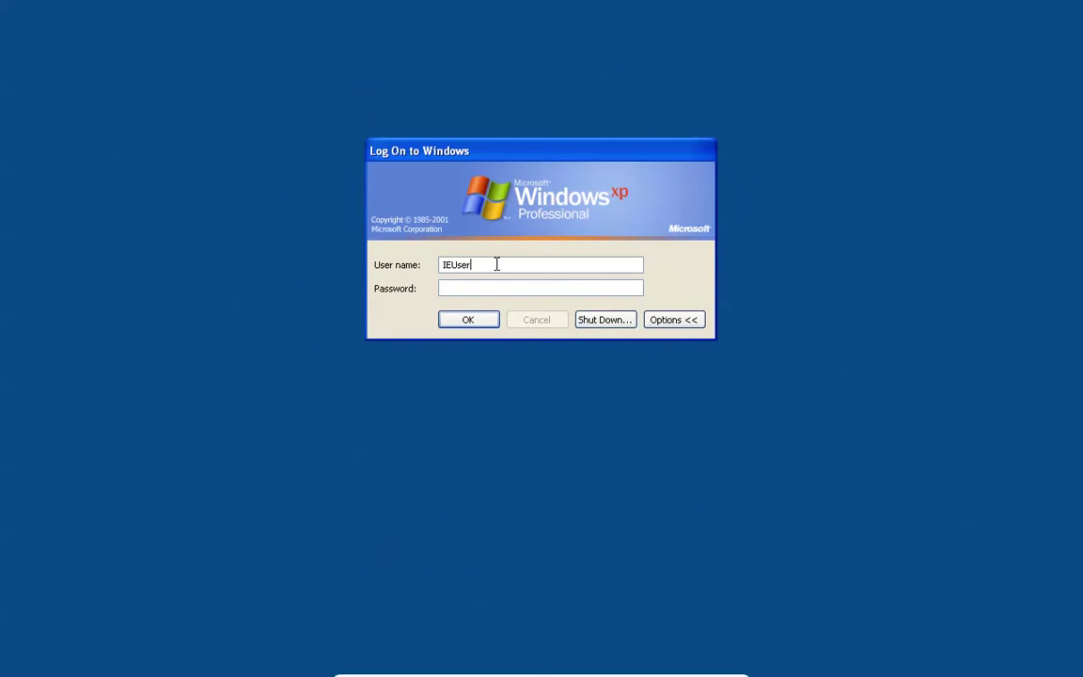
pyautogui.press('BackSpace')
pyautogui.write('E')
pyautogui.write('than')
pyautogui.click(467, 287)
pyautogui.write('p')
pyautogui.write('asswo')
pyautogui.click(467, 319)
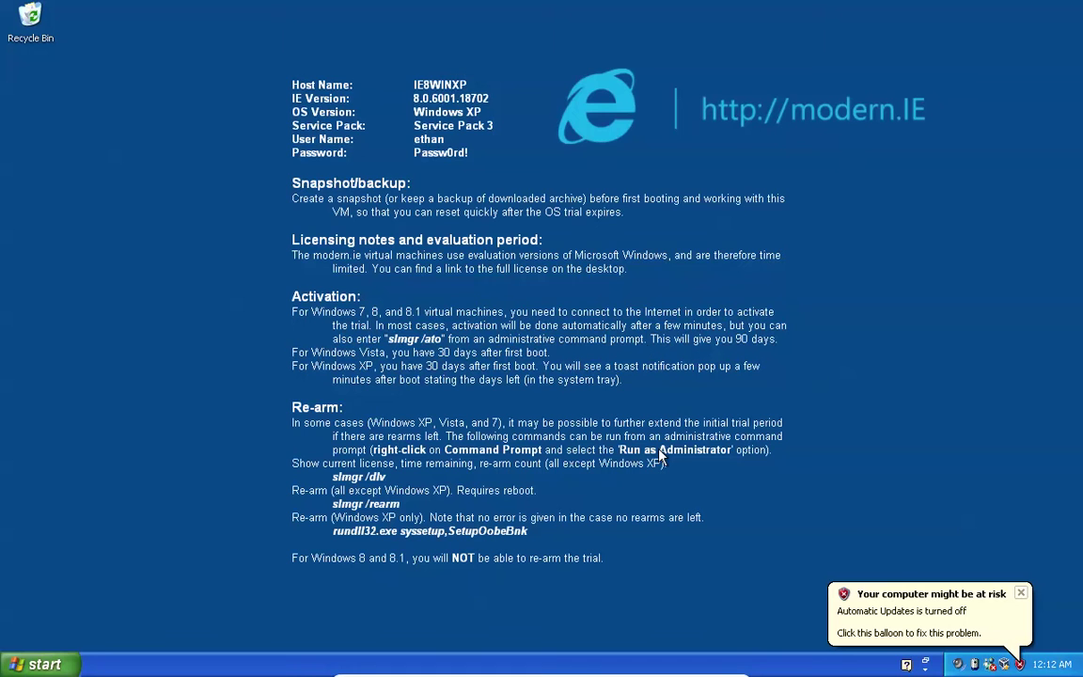
pyautogui.moveTo(1051, 664)
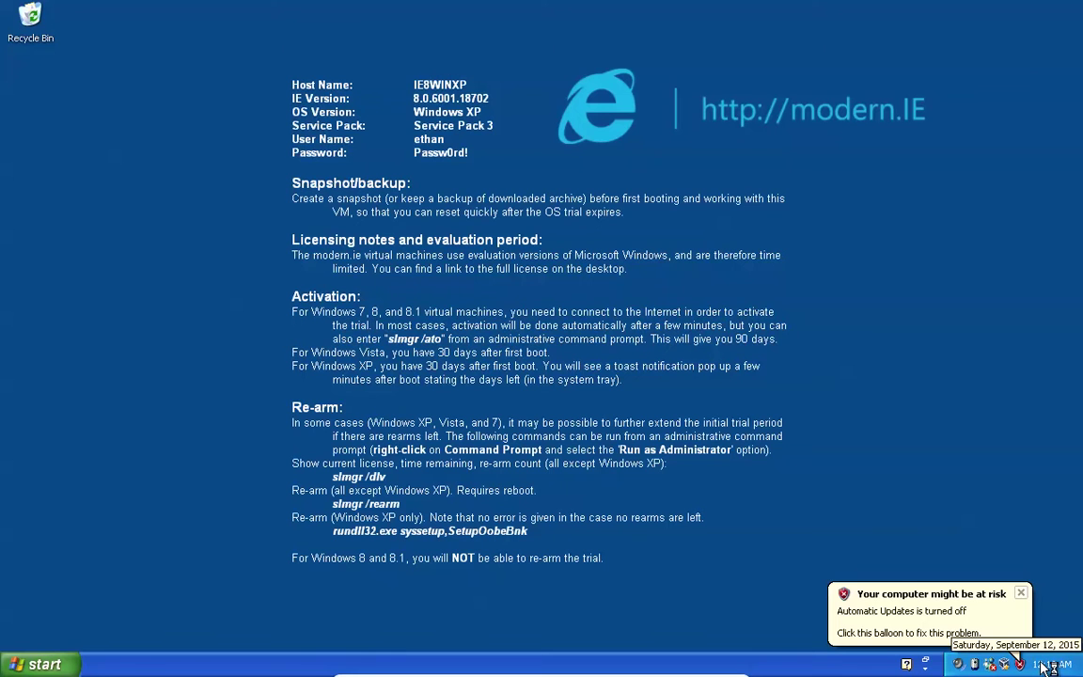
# Open Date and Time Properties from the taskbar clock
pyautogui.doubleClick(1042, 667)
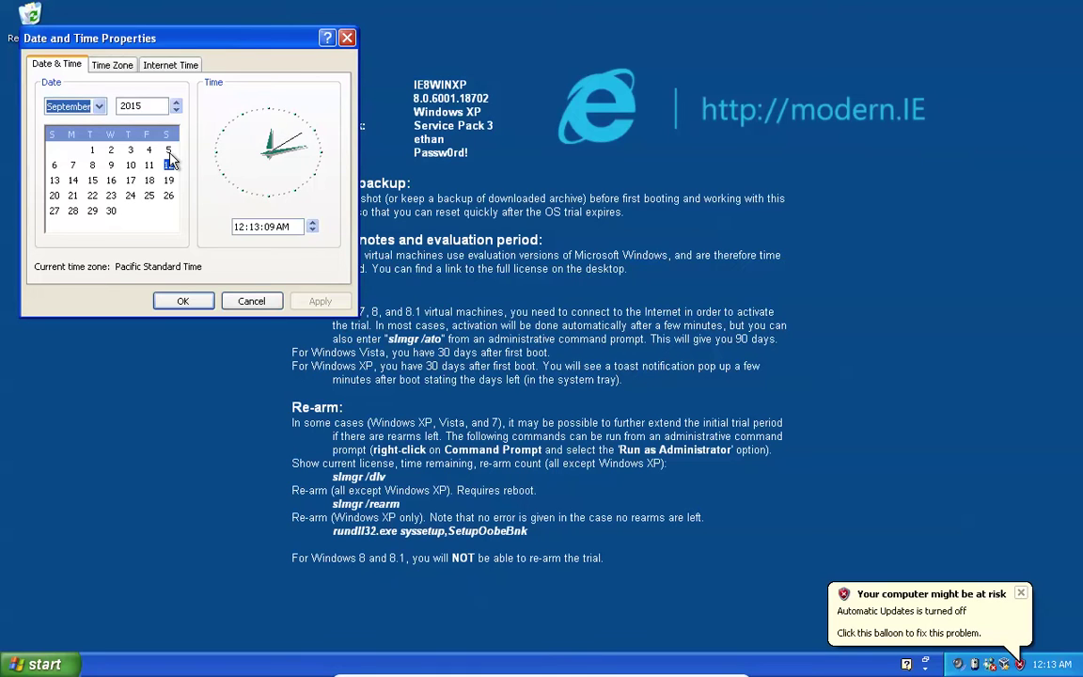
# Step the time's hour with the spinner toward 5 o'clock
pyautogui.click(168, 151)
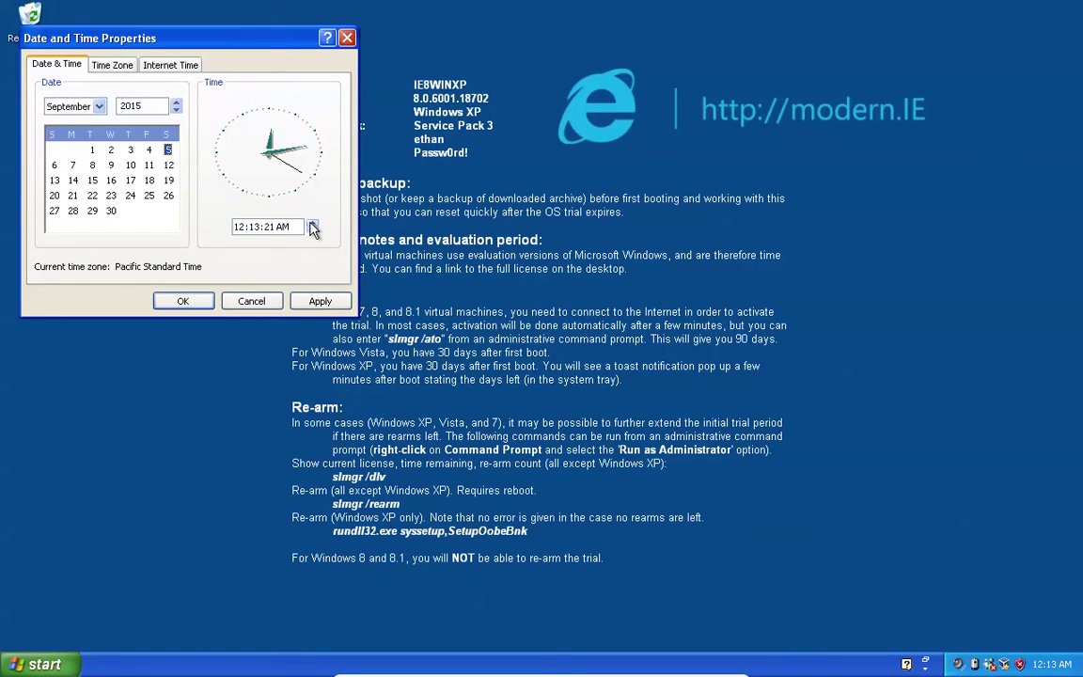
pyautogui.click(312, 224)
pyautogui.click(313, 224)
pyautogui.doubleClick(313, 224)
pyautogui.doubleClick(313, 225)
pyautogui.click(313, 225)
pyautogui.doubleClick(313, 224)
pyautogui.click(313, 225)
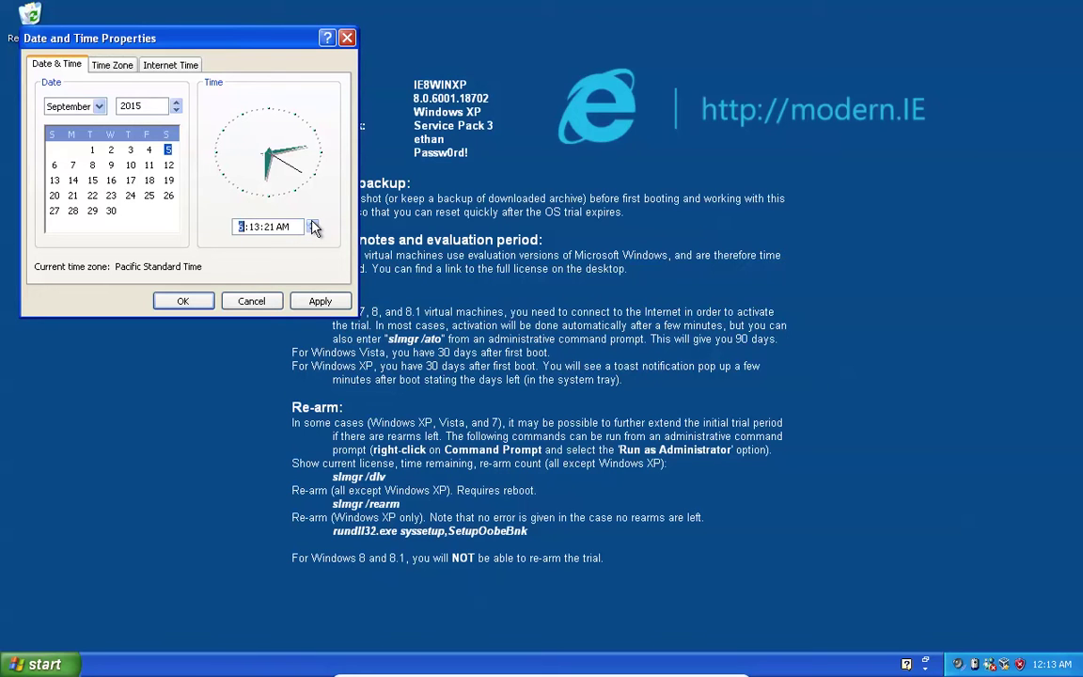
pyautogui.click(313, 225)
pyautogui.click(313, 225)
pyautogui.click(313, 224)
pyautogui.click(313, 225)
pyautogui.click(313, 224)
pyautogui.click(313, 225)
pyautogui.click(313, 225)
pyautogui.click(313, 225)
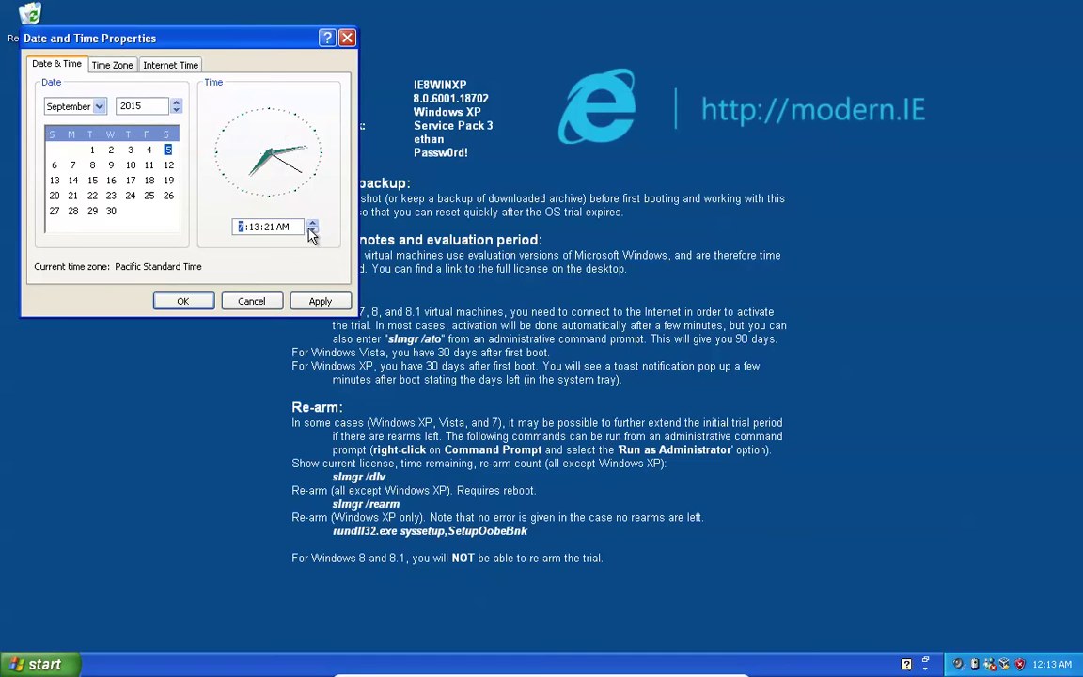
pyautogui.click(313, 233)
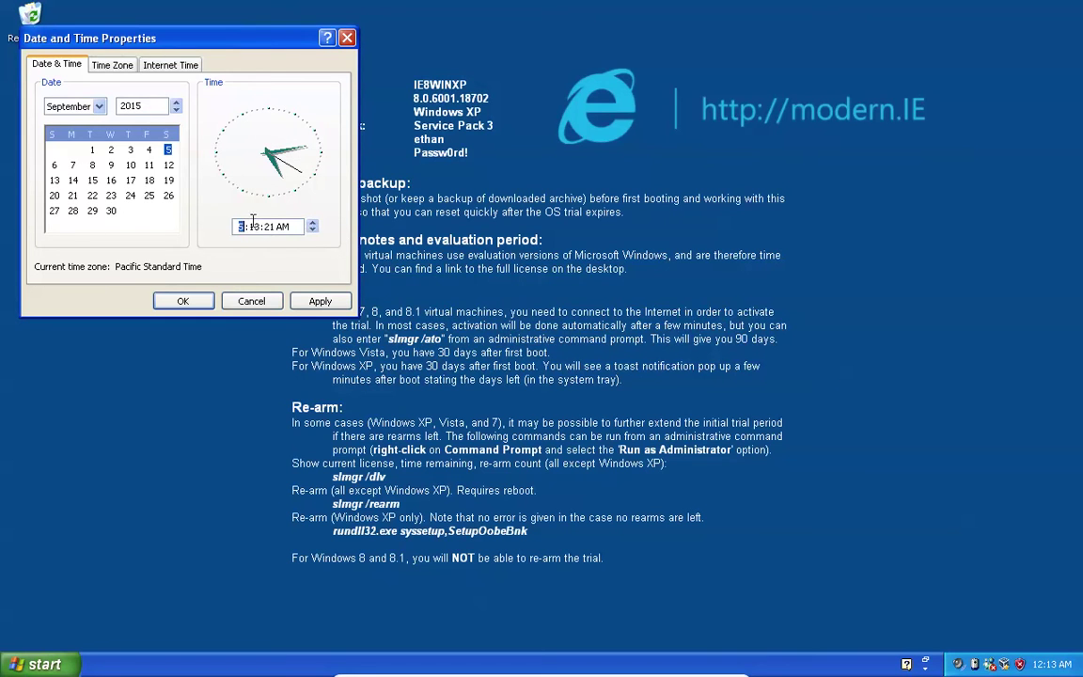
pyautogui.write('5')
# Switch the time to PM, pick September 12 in the calendar, and apply
pyautogui.click(255, 228)
pyautogui.click(288, 228)
pyautogui.press('Up')
pyautogui.click(168, 165)
pyautogui.click(194, 303)
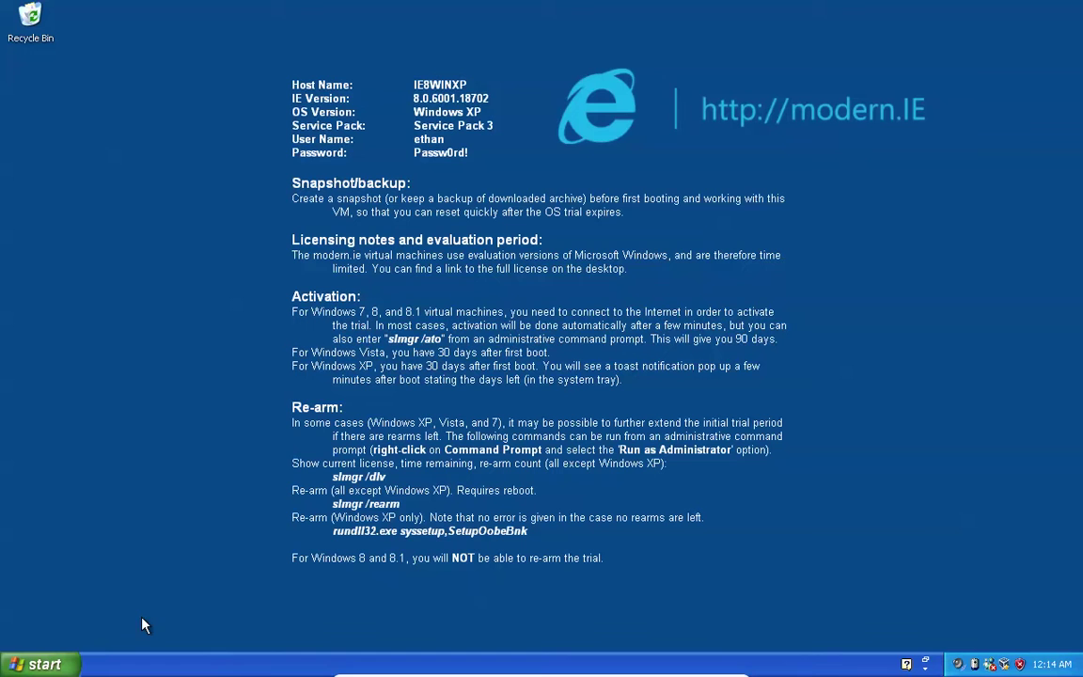
# Launch Calculator from the Start menu
pyautogui.click(72, 663)
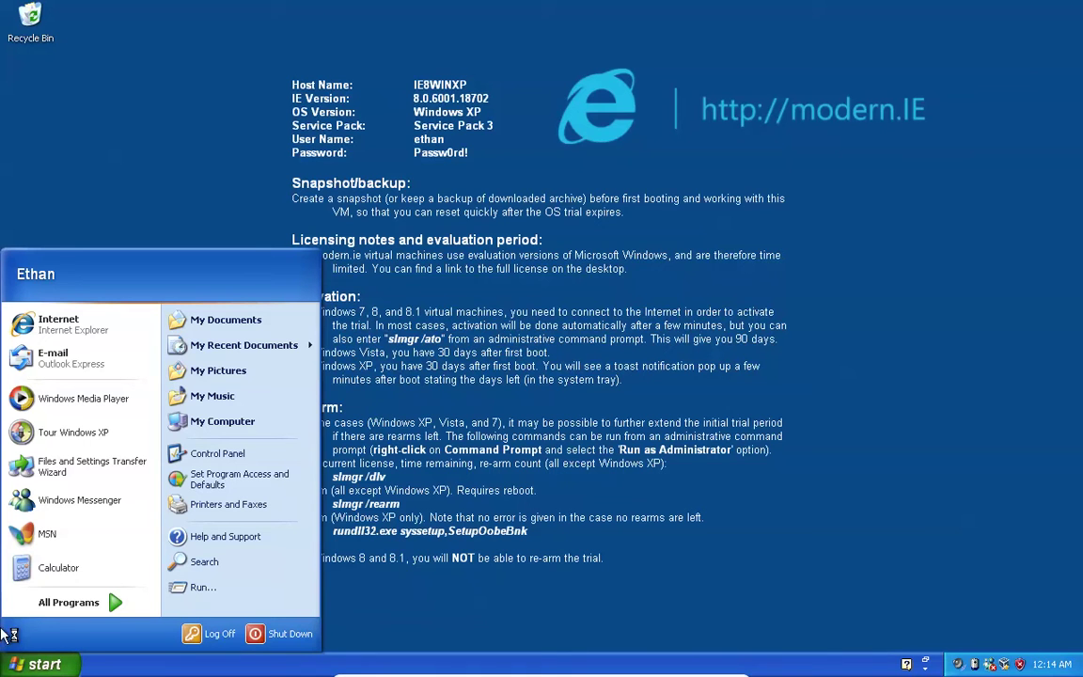
pyautogui.click(21, 572)
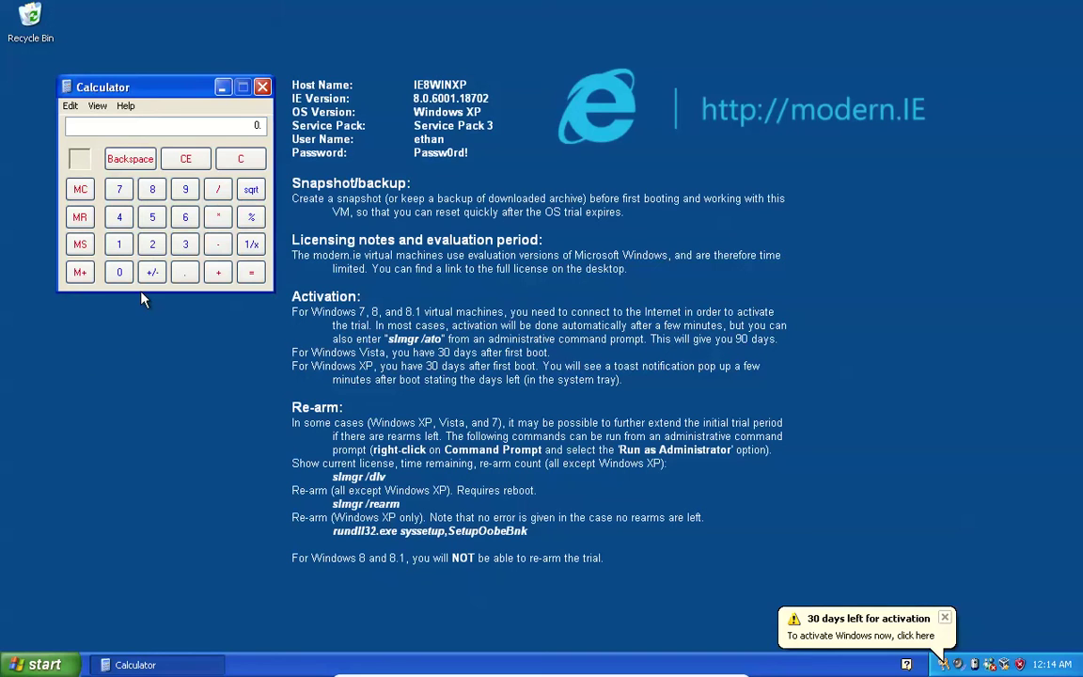
# Compute 11 + 11 = 22 in Calculator, then close its window
pyautogui.click(116, 245)
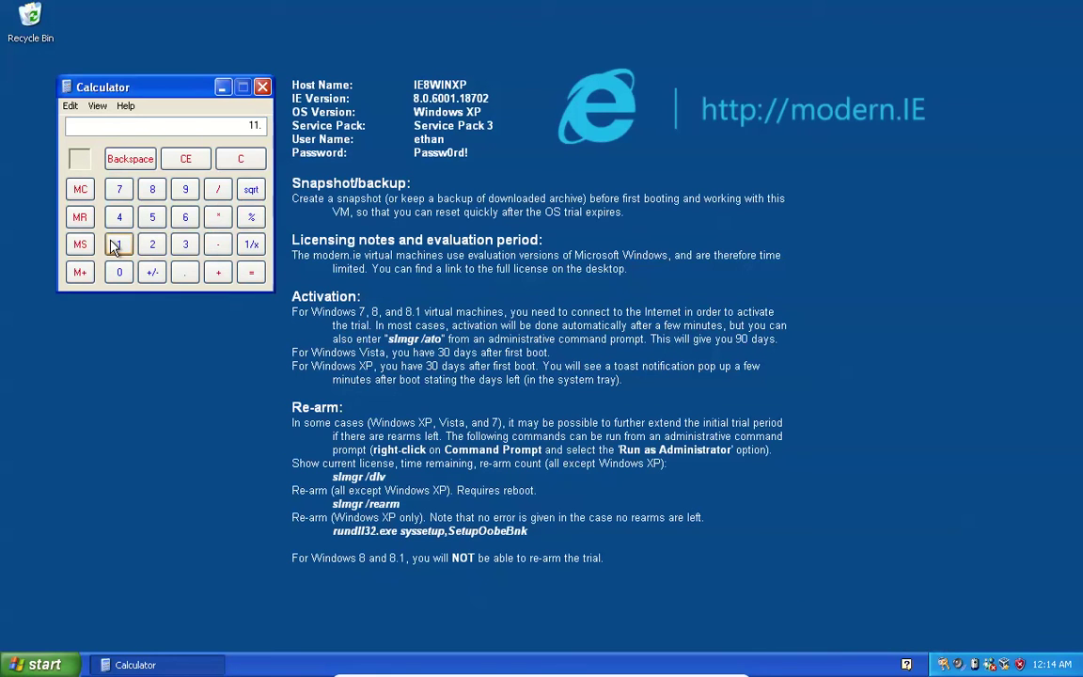
pyautogui.click(216, 278)
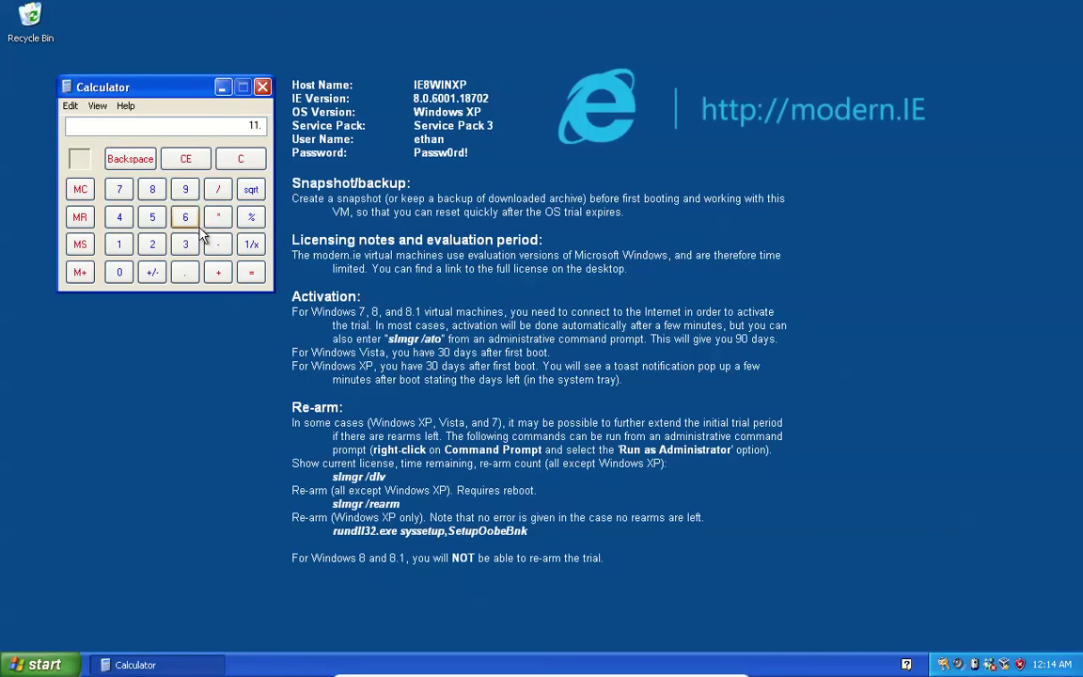
pyautogui.click(253, 273)
pyautogui.click(263, 88)
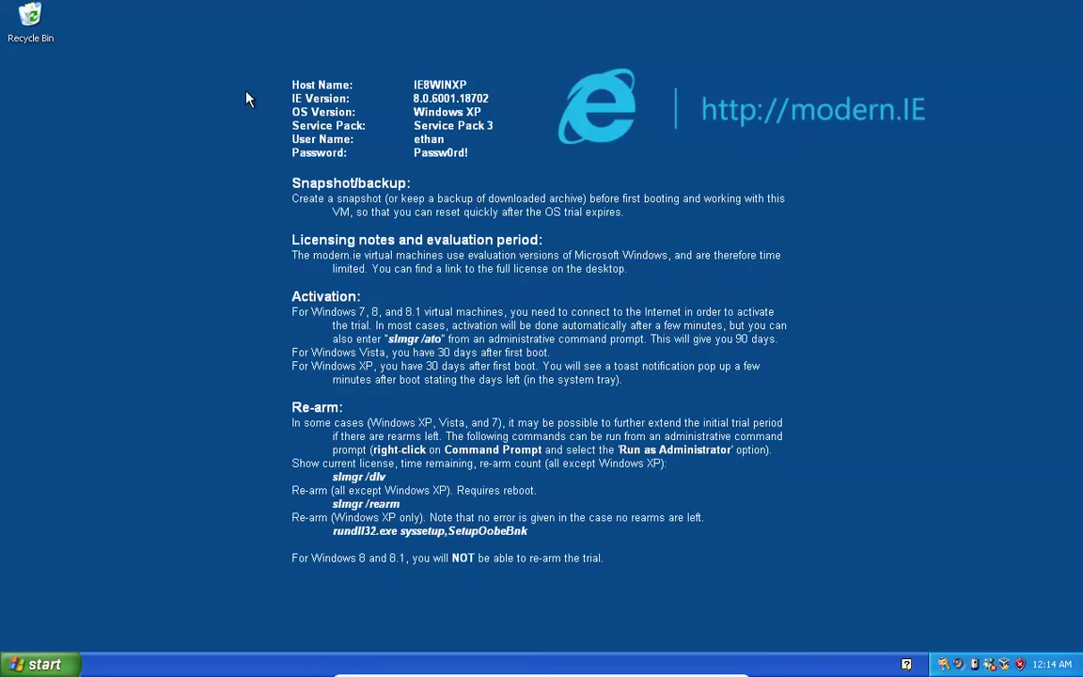
# Choose the Windows XP theme in Display Properties and apply it
pyautogui.rightClick(193, 104)
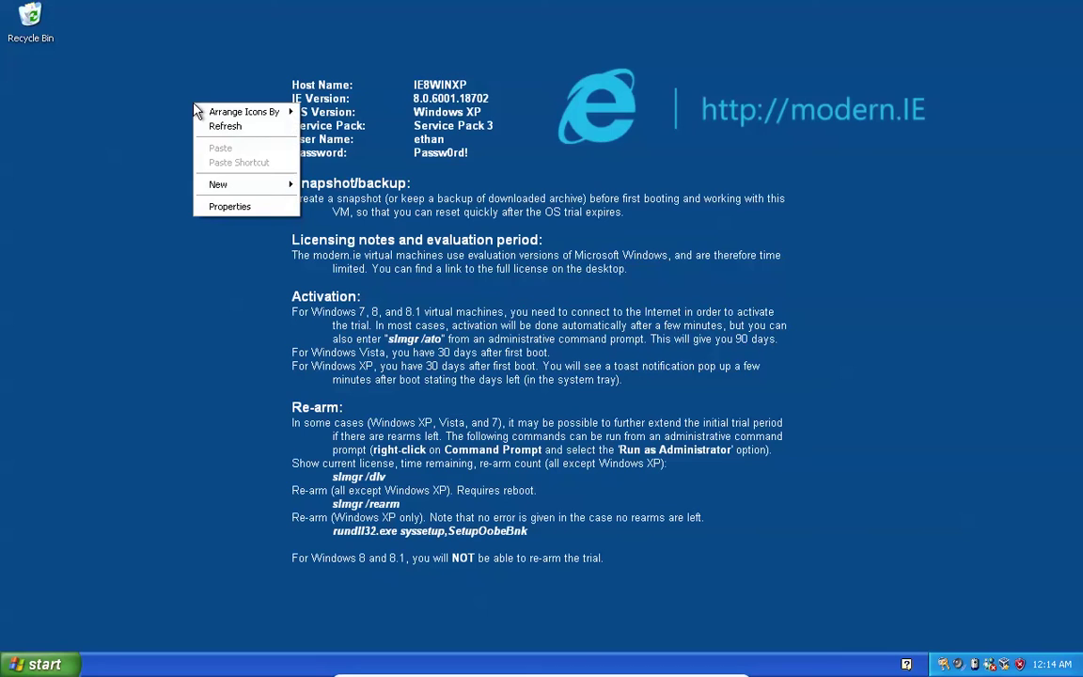
pyautogui.click(222, 207)
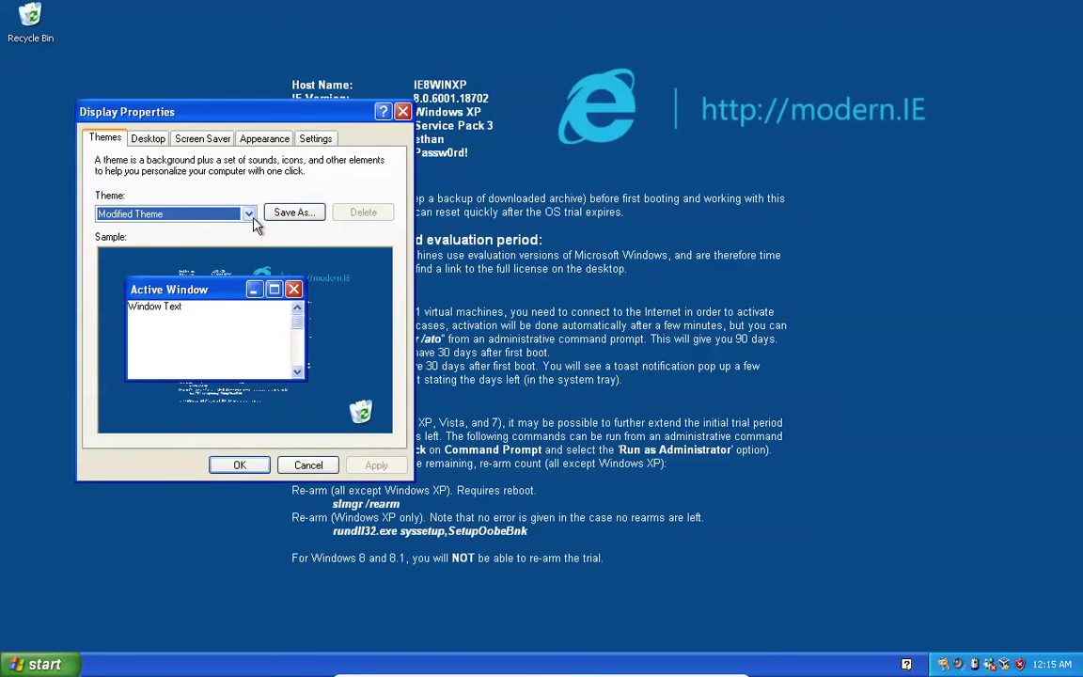
pyautogui.click(248, 213)
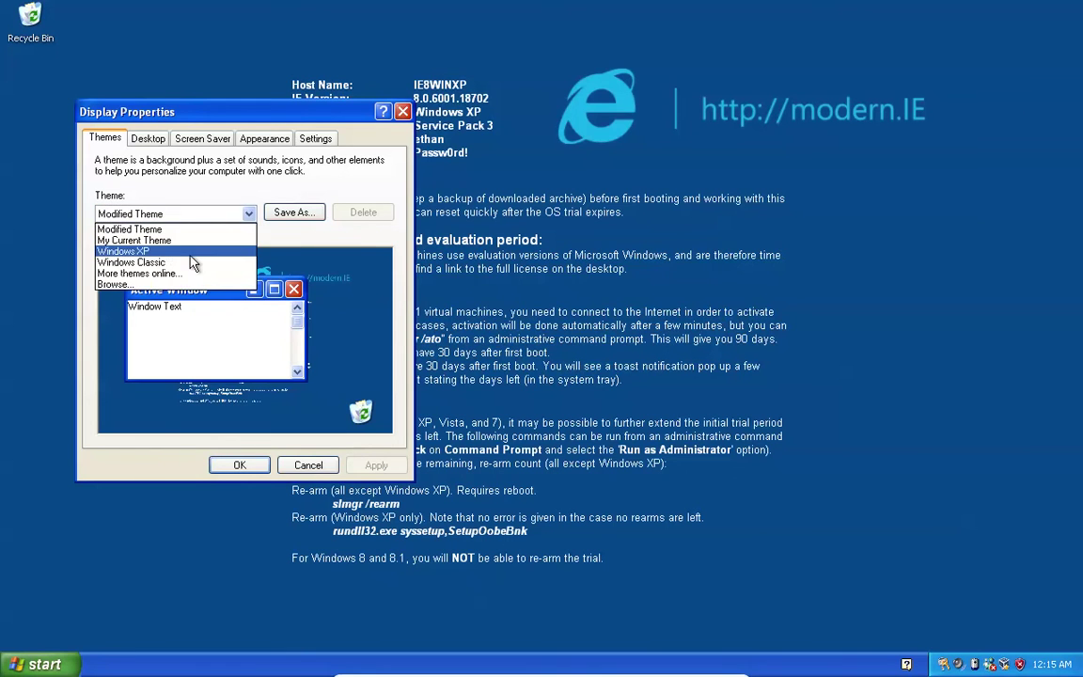
pyautogui.click(362, 399)
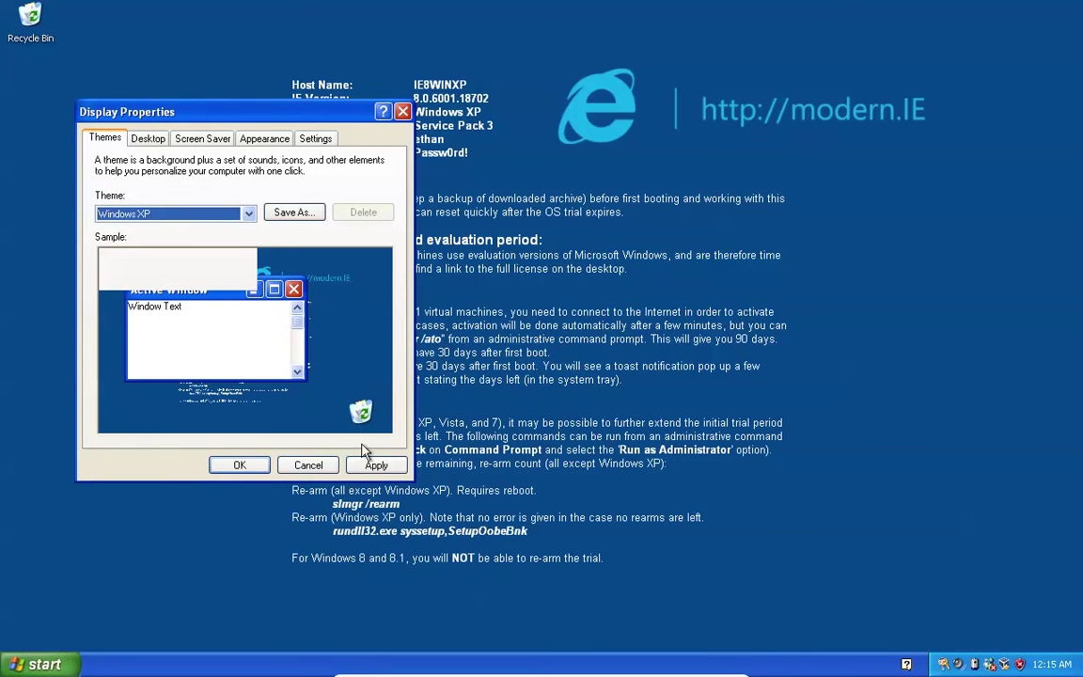
pyautogui.click(262, 467)
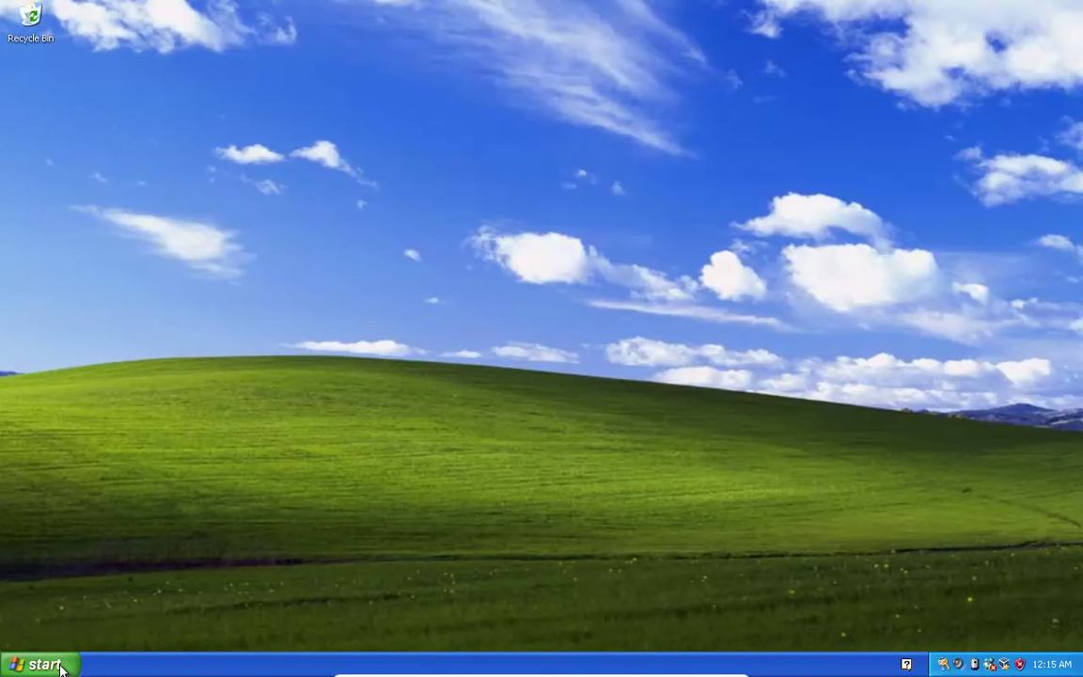
# Open My Documents from the Start menu
pyautogui.click(61, 668)
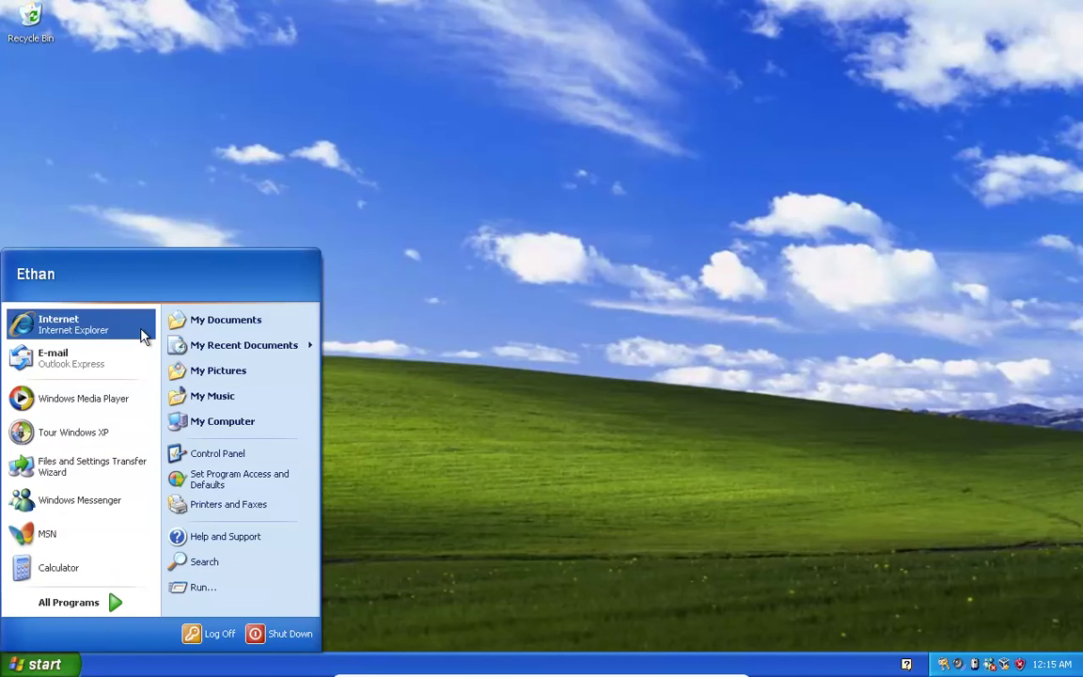
pyautogui.click(188, 321)
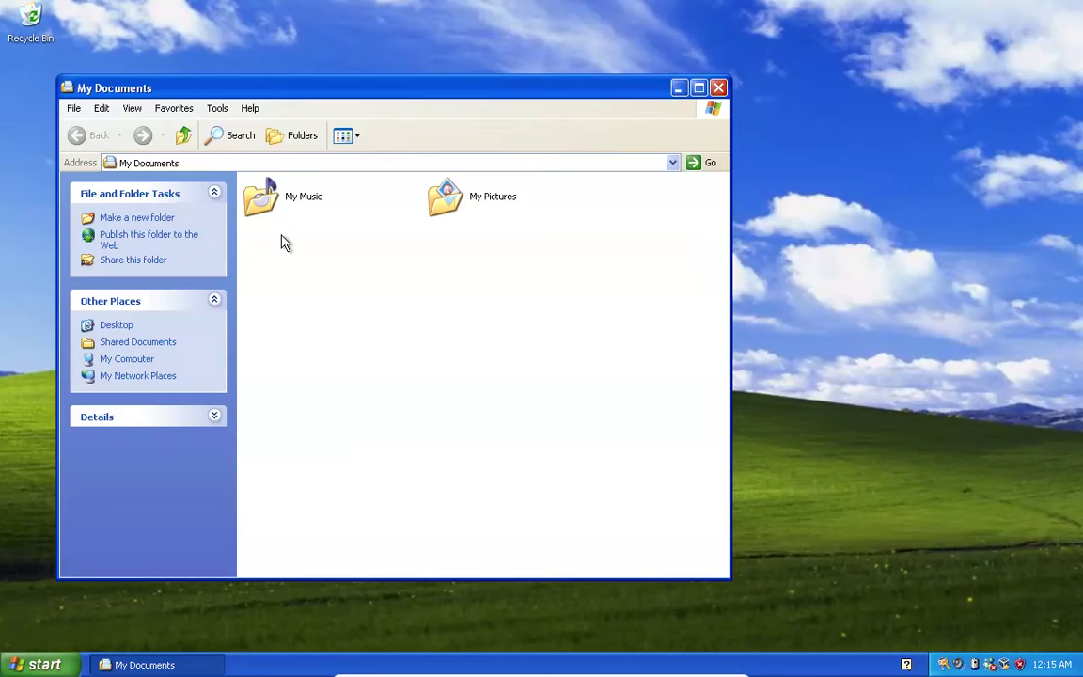
# Add a new text document to My Documents and name it 'Doc'
pyautogui.click(69, 110)
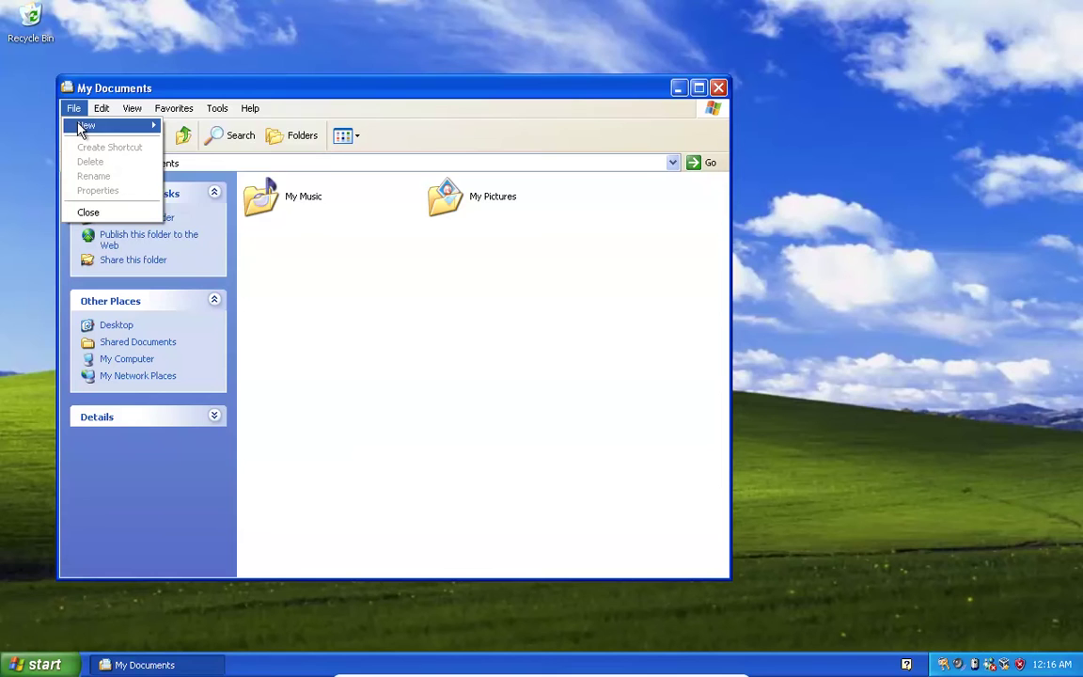
pyautogui.moveTo(91, 125)
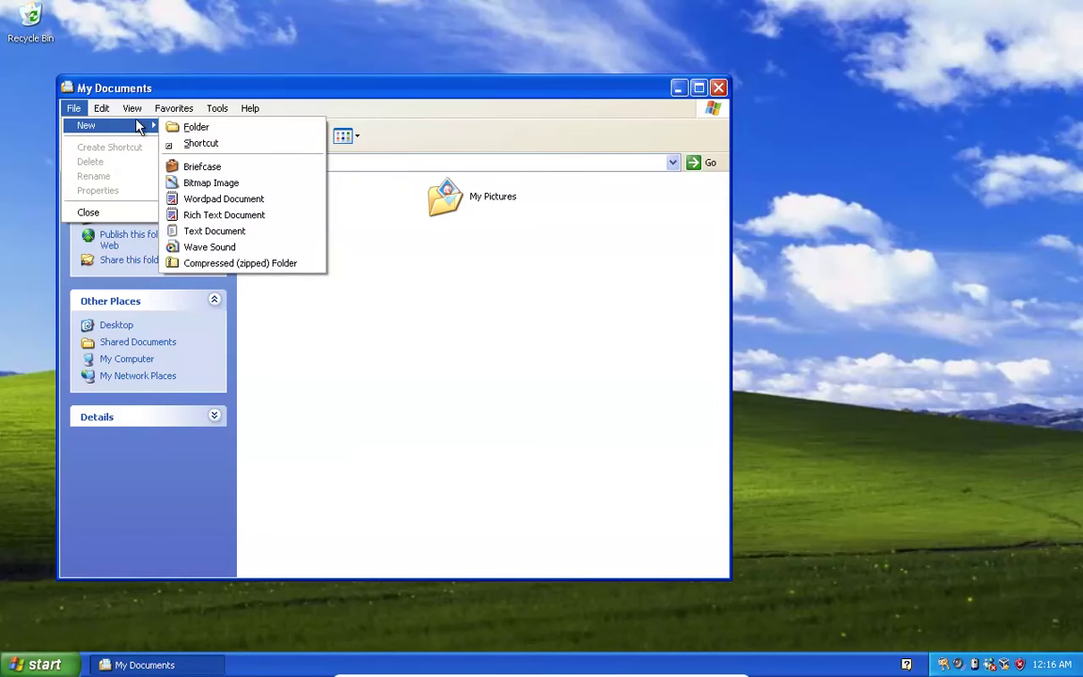
pyautogui.click(201, 231)
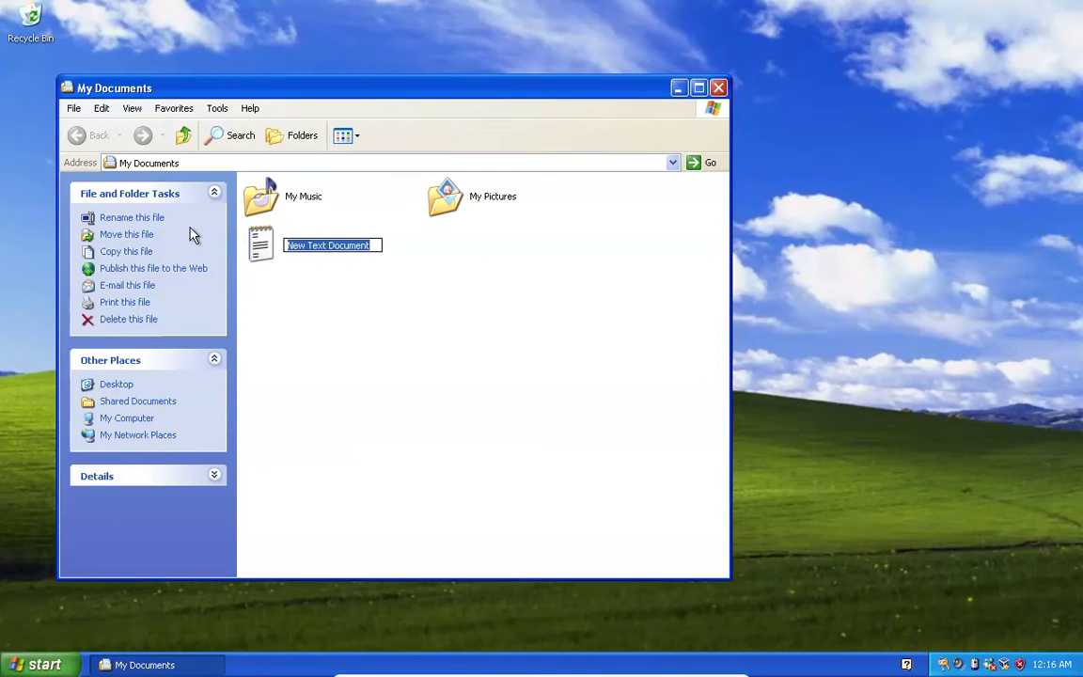
pyautogui.press('BackSpace')
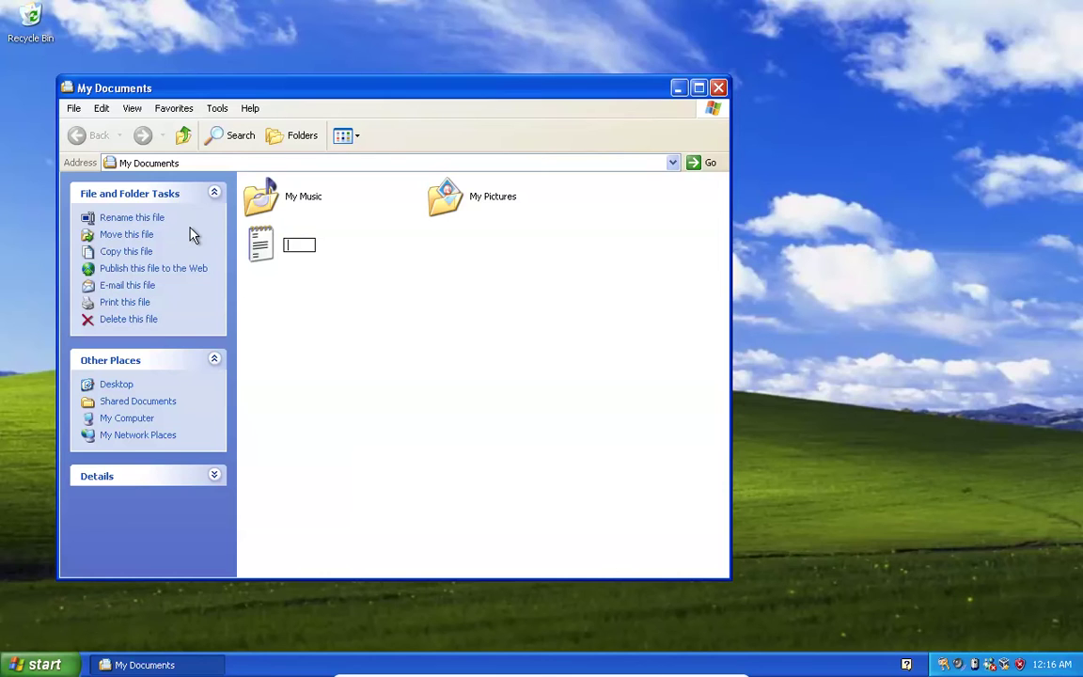
pyautogui.write('d')
pyautogui.press('BackSpace')
pyautogui.write('Do')
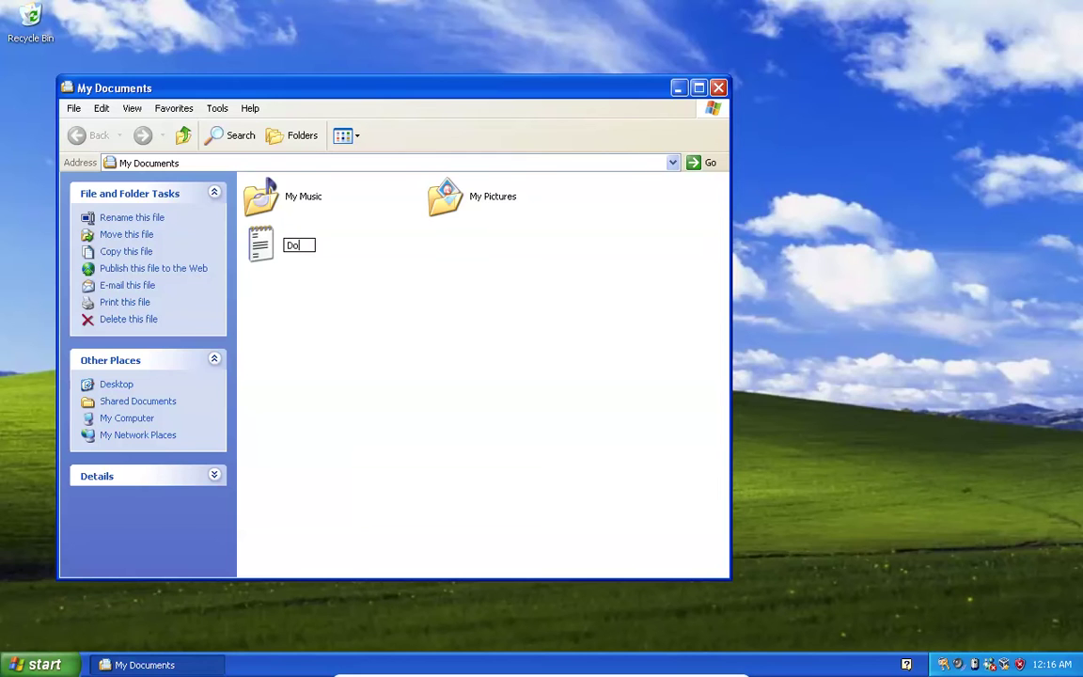
pyautogui.write('c')
pyautogui.press('Return')
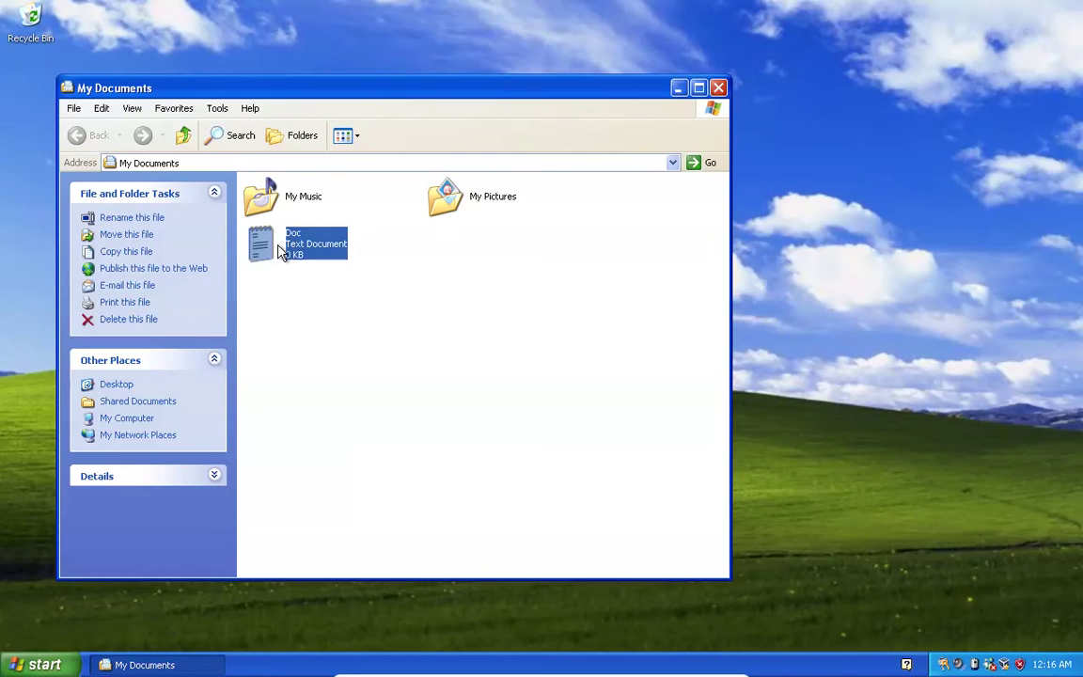
# Open Doc in Notepad and type the greeting 'hi Ethen', correcting the name
pyautogui.doubleClick(282, 246)
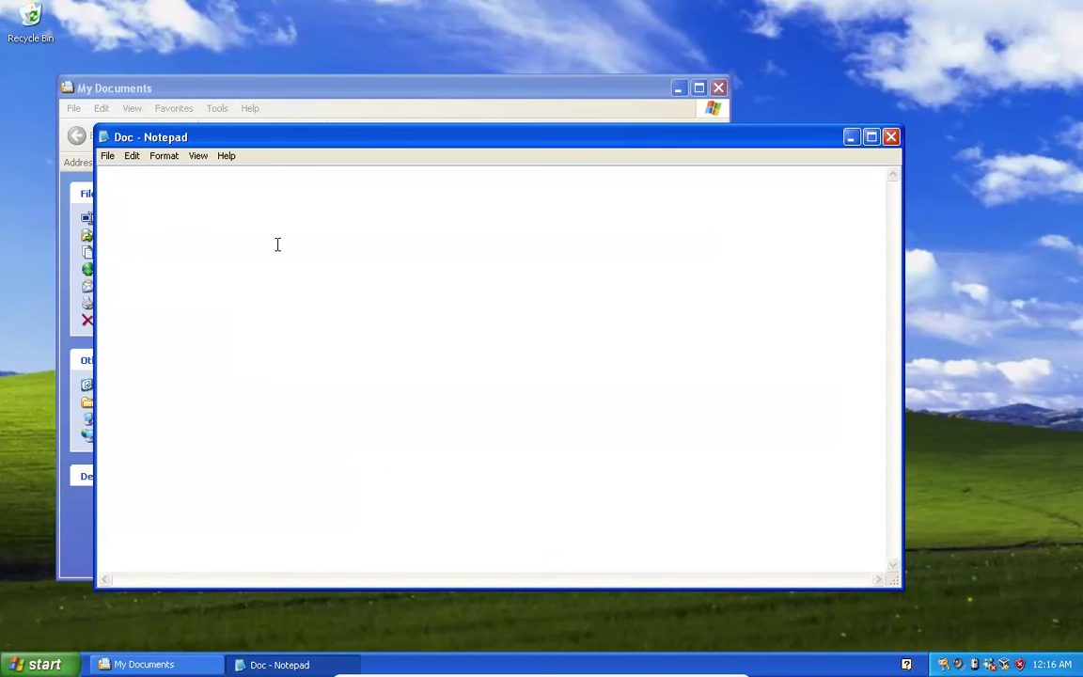
pyautogui.write('hi')
pyautogui.write(' E')
pyautogui.write('ath')
pyautogui.press('BackSpace')
pyautogui.press('BackSpace')
pyautogui.press('BackSpace')
pyautogui.write('then')
# On a new line, type the thanks for showing how to use winXP, fixing typos
pyautogui.press('Return')
pyautogui.press('BackSpace')
pyautogui.press('BackSpace')
pyautogui.write('am')
pyautogui.press('BackSpace')
pyautogui.write('n')
pyautogui.write(' tha')
pyautogui.write('nky')
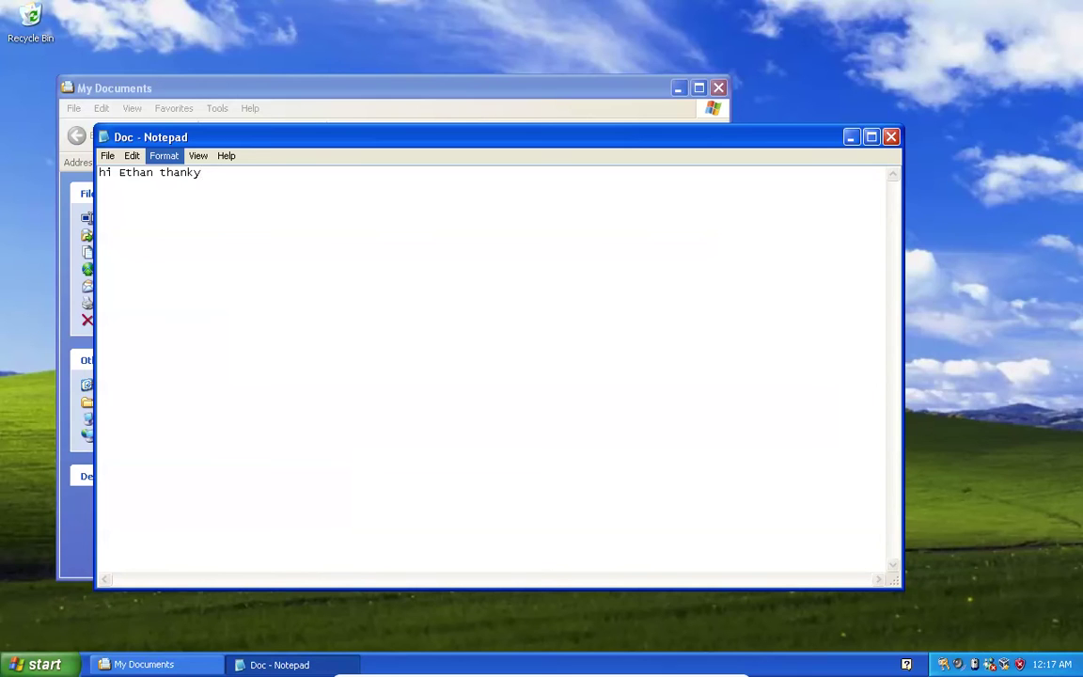
pyautogui.press('BackSpace')
pyautogui.write('you f')
pyautogui.write('or s')
pyautogui.write('howing ')
pyautogui.write('me h')
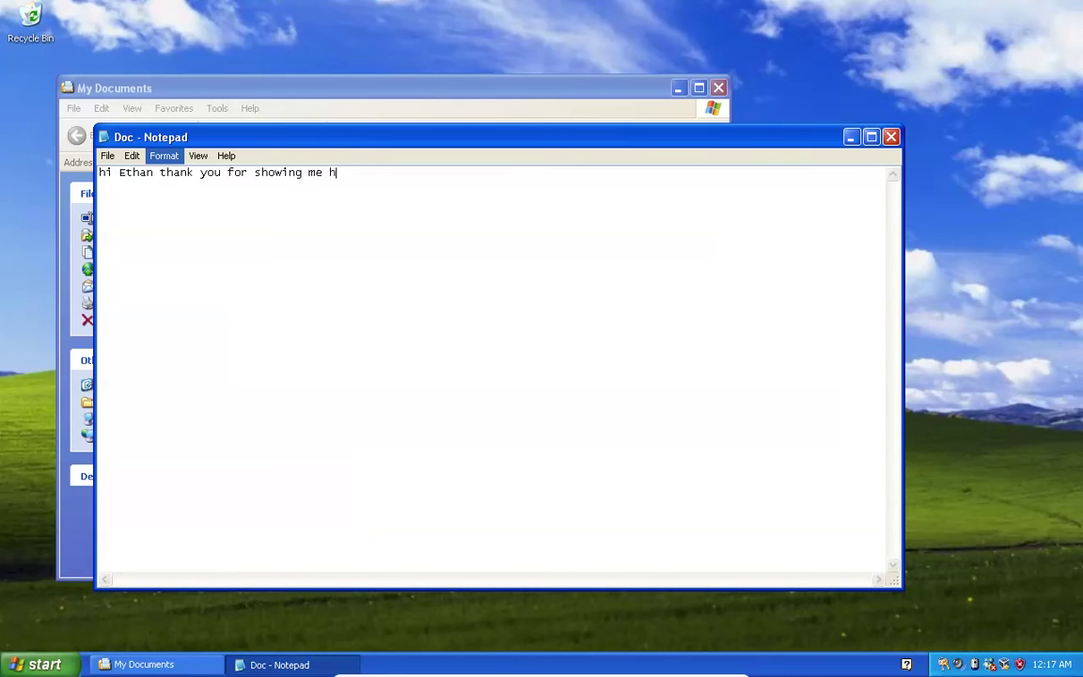
pyautogui.write('ow ')
pyautogui.write('ti')
pyautogui.press('BackSpace')
pyautogui.write('o ')
pyautogui.write('use')
pyautogui.write(' win')
pyautogui.write('x')
pyautogui.write('P')
# Save the note with File > Save and close Notepad
pyautogui.press('Escape')
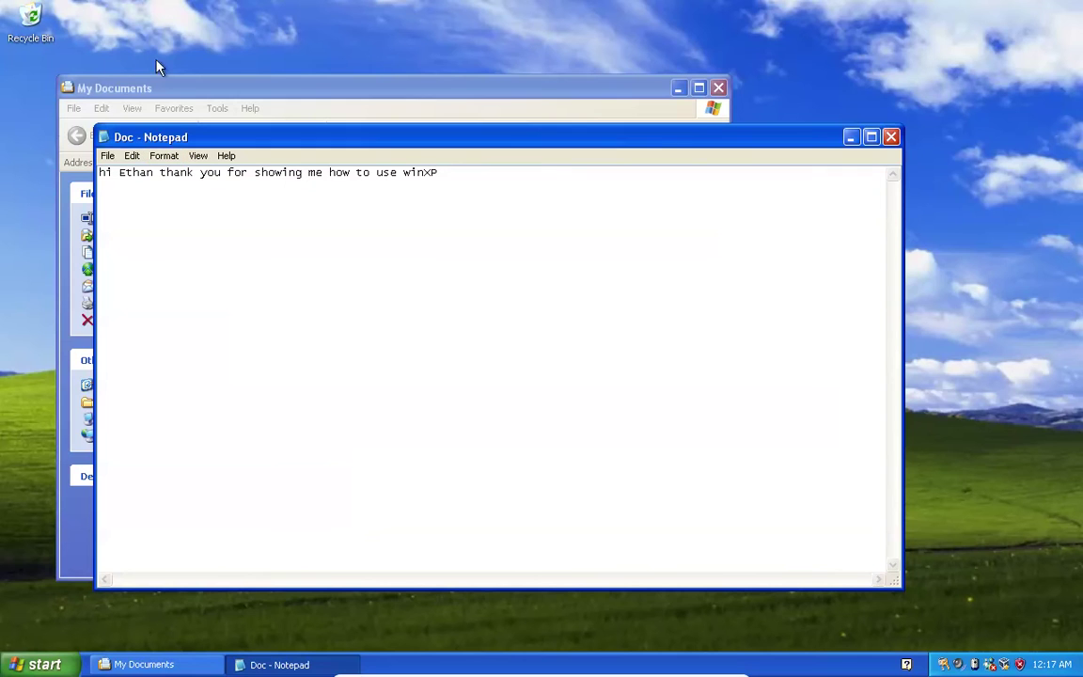
pyautogui.click(109, 156)
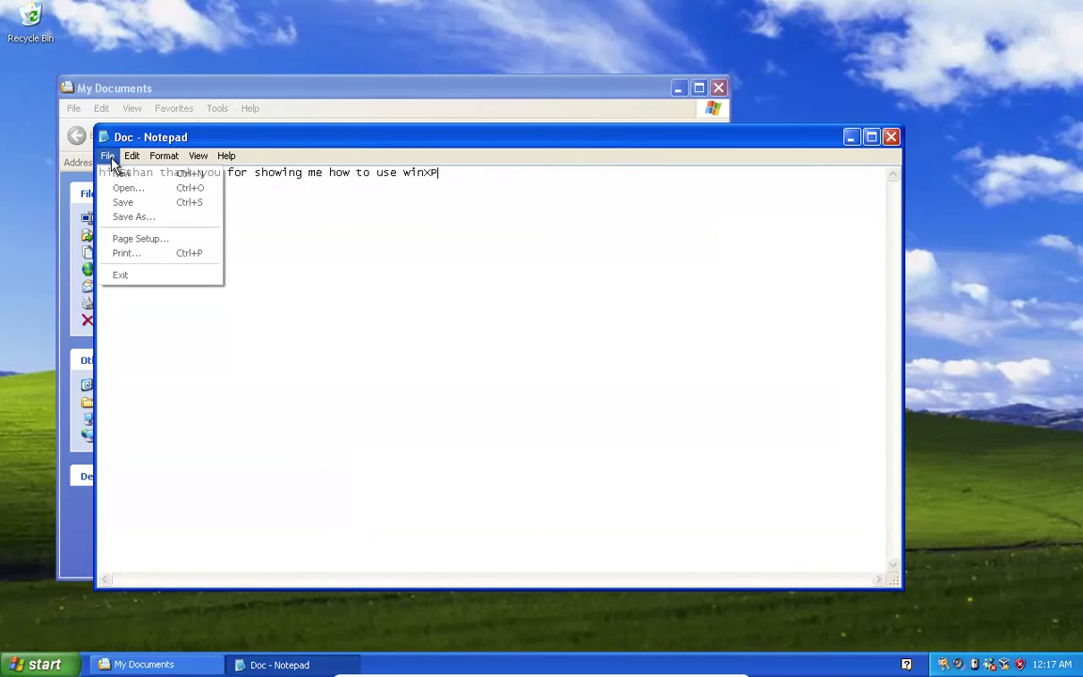
pyautogui.click(124, 206)
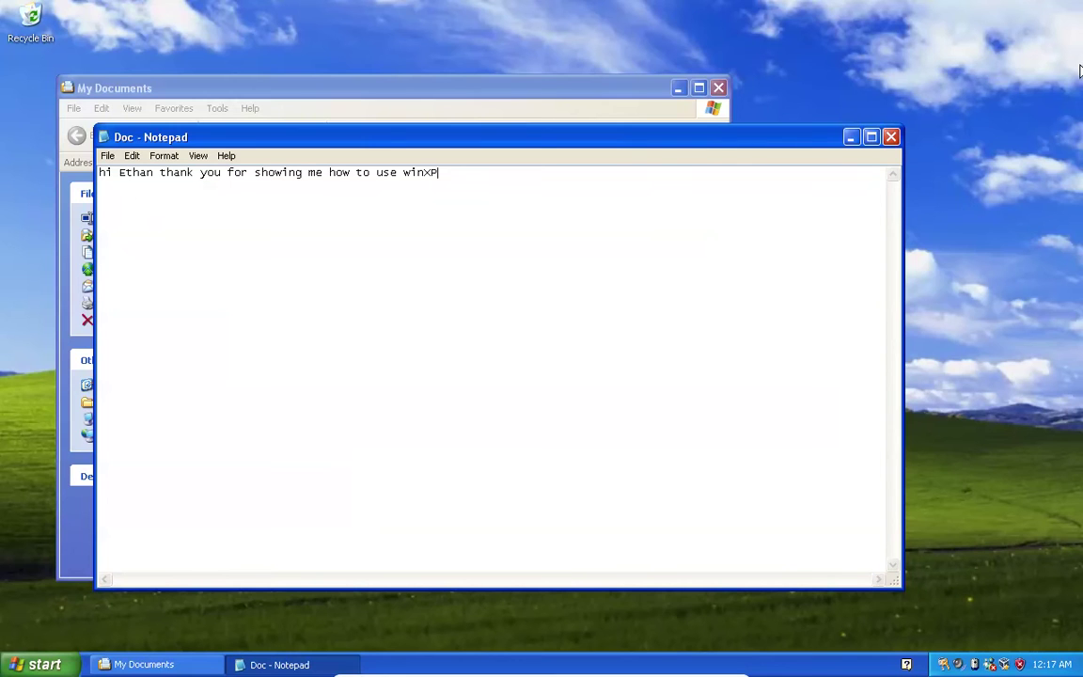
pyautogui.click(892, 139)
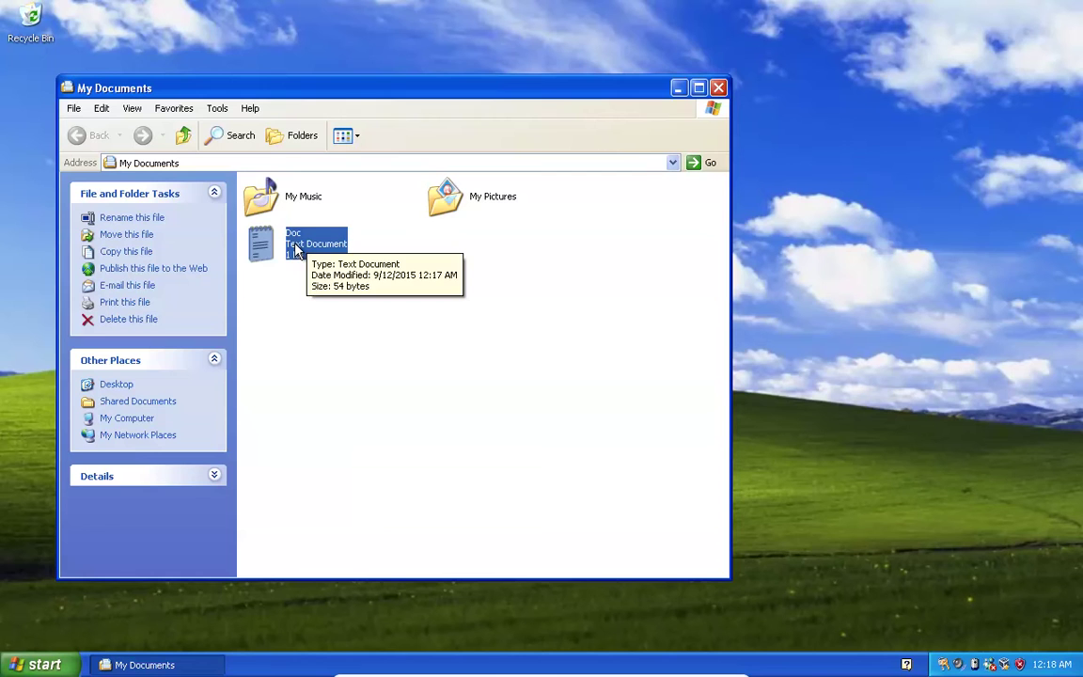
# Drag Doc into the Recycle Bin and close the My Documents window
pyautogui.moveTo(294, 248); pyautogui.dragTo(174, 61)
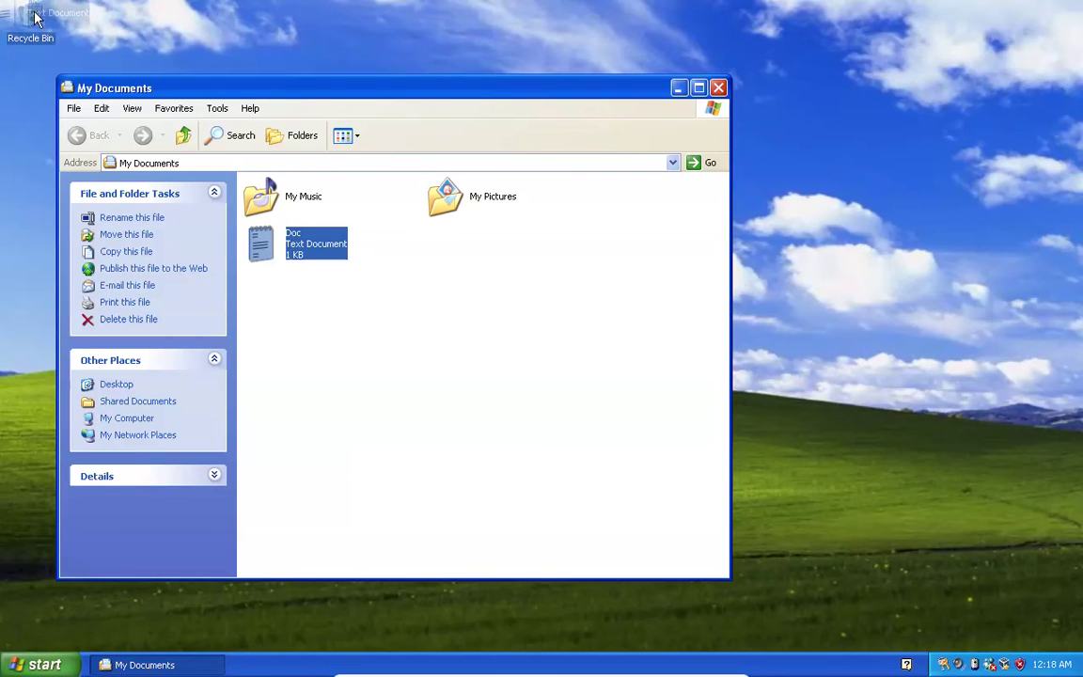
pyautogui.moveTo(174, 61); pyautogui.dragTo(33, 17)
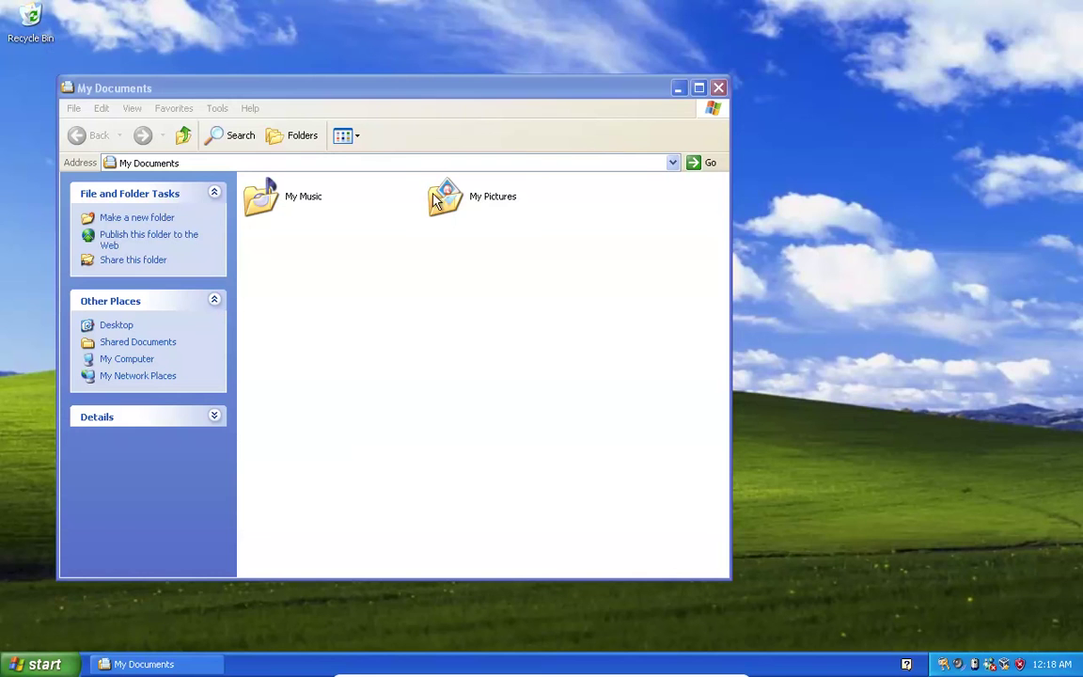
pyautogui.click(718, 88)
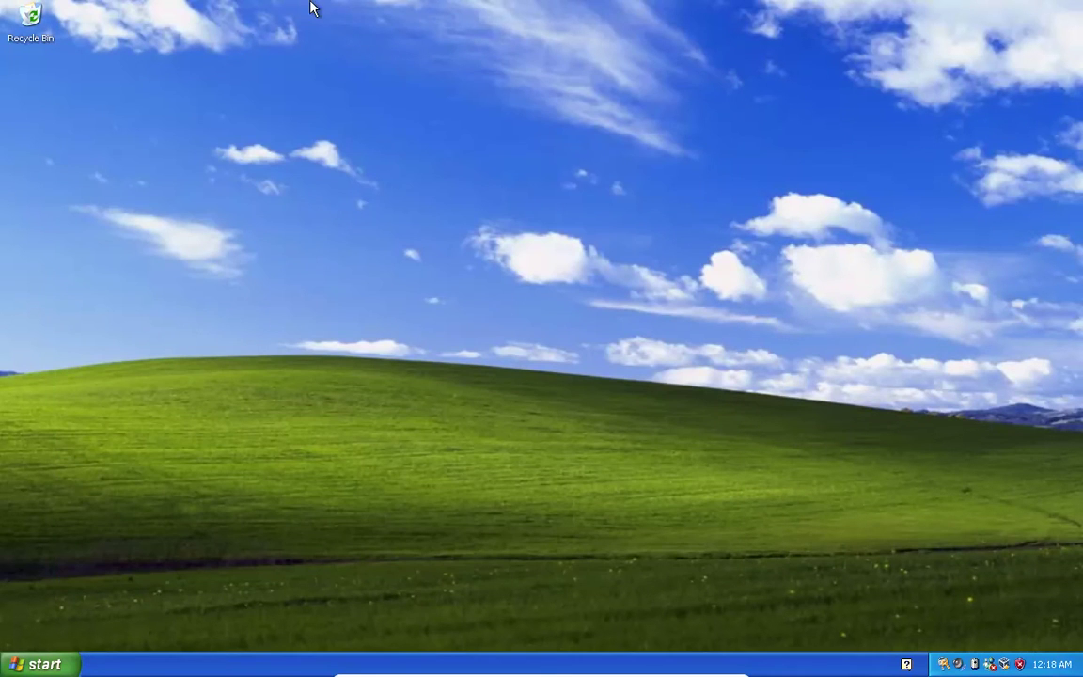
# Check the Recycle Bin contents, close it, and dismiss the Start menu
pyautogui.doubleClick(31, 19)
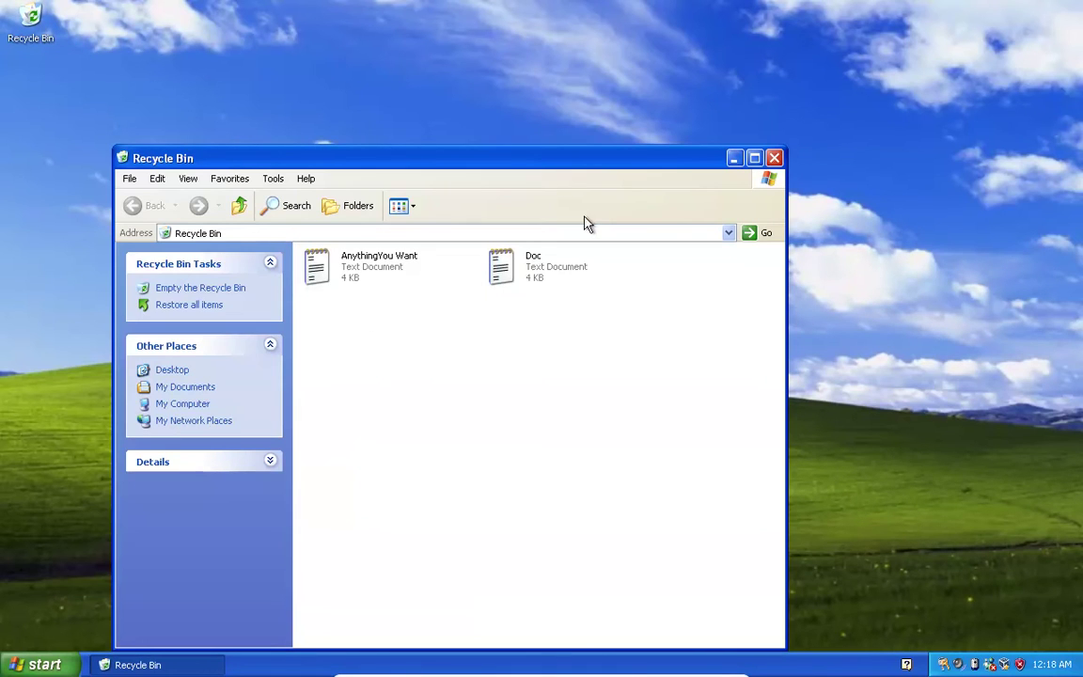
pyautogui.click(772, 159)
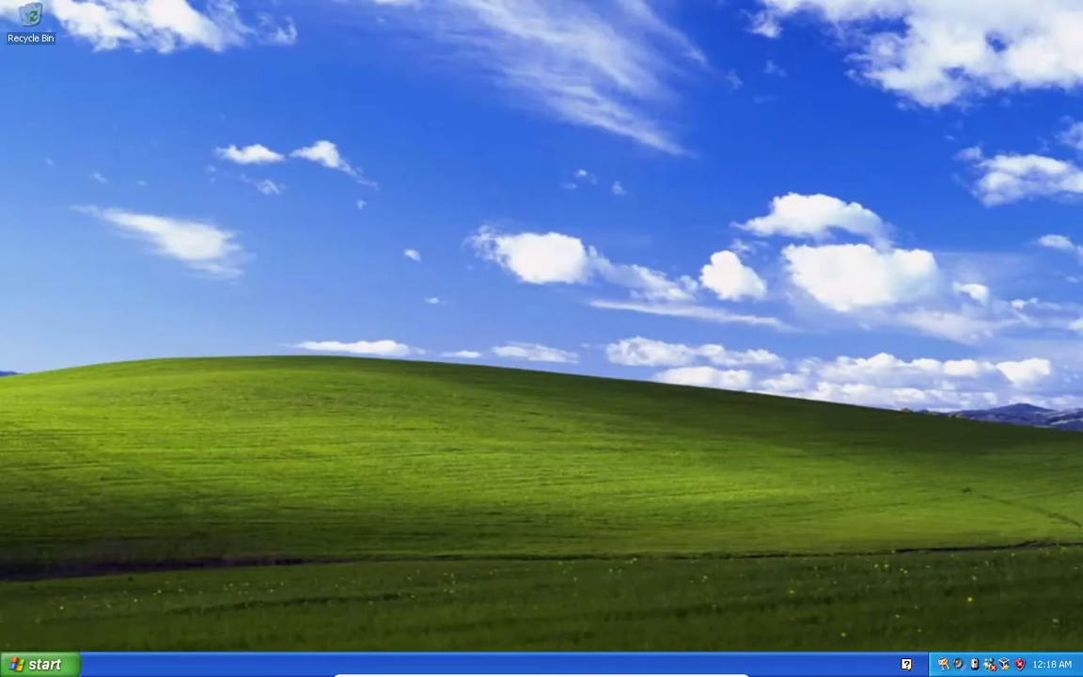
pyautogui.click(37, 664)
pyautogui.press('Escape')
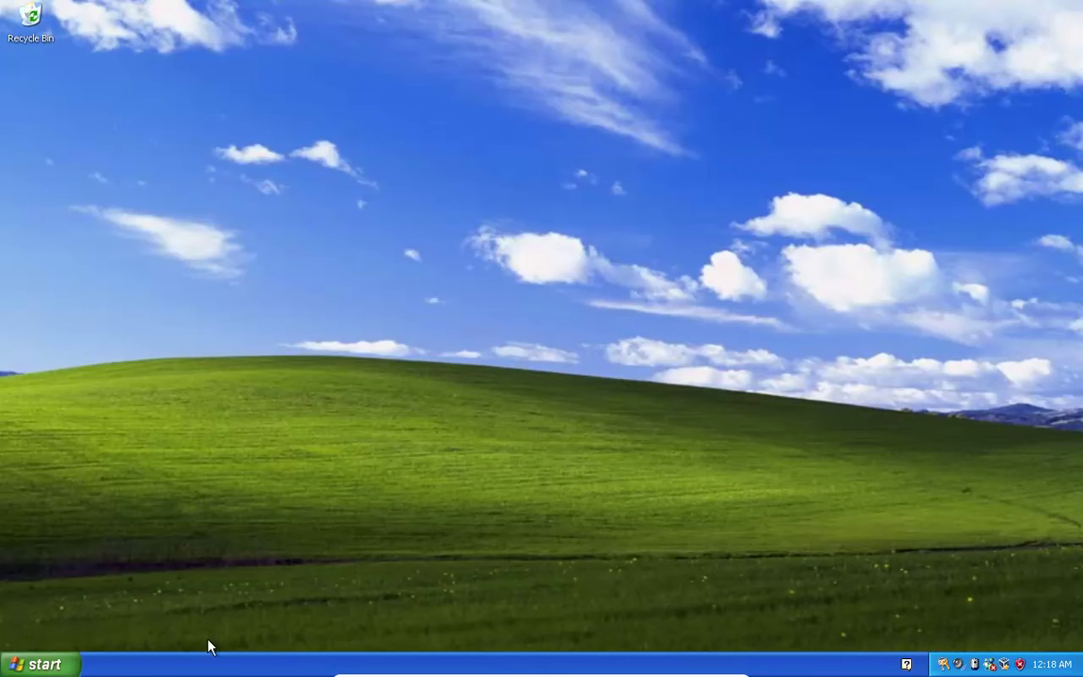
# Launch Tour Windows XP from the Start menu, reaching its Digital Media section
pyautogui.click(34, 666)
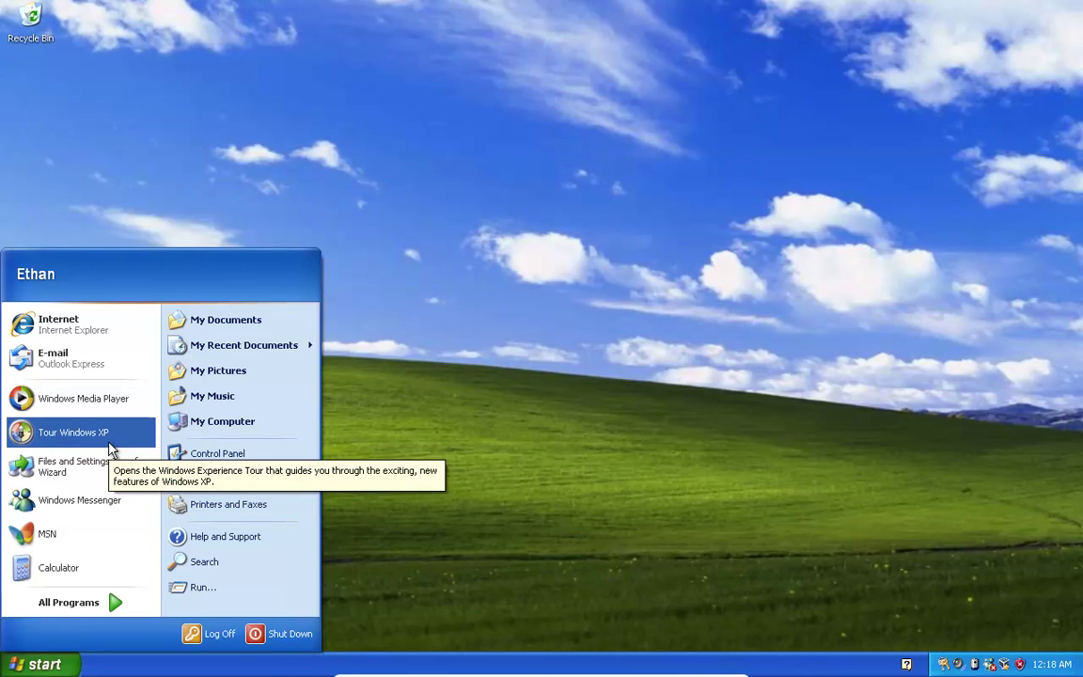
pyautogui.click(81, 431)
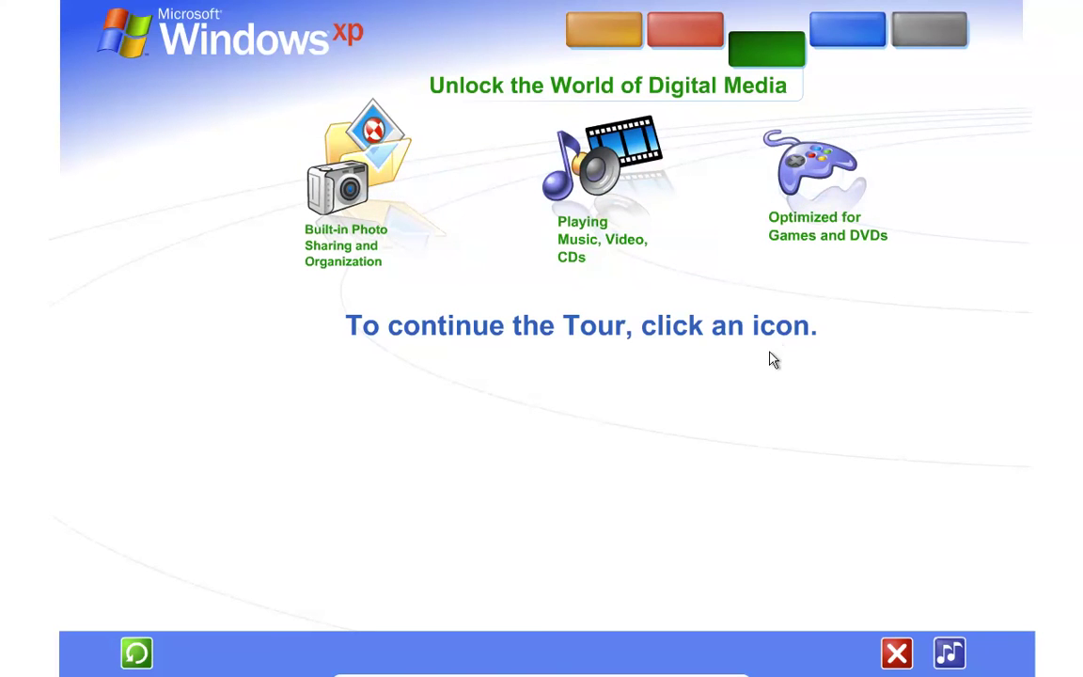
# Play the Photo Sharing, Music/Video/CDs and Games/DVDs demos, then exit the tour
pyautogui.click(329, 210)
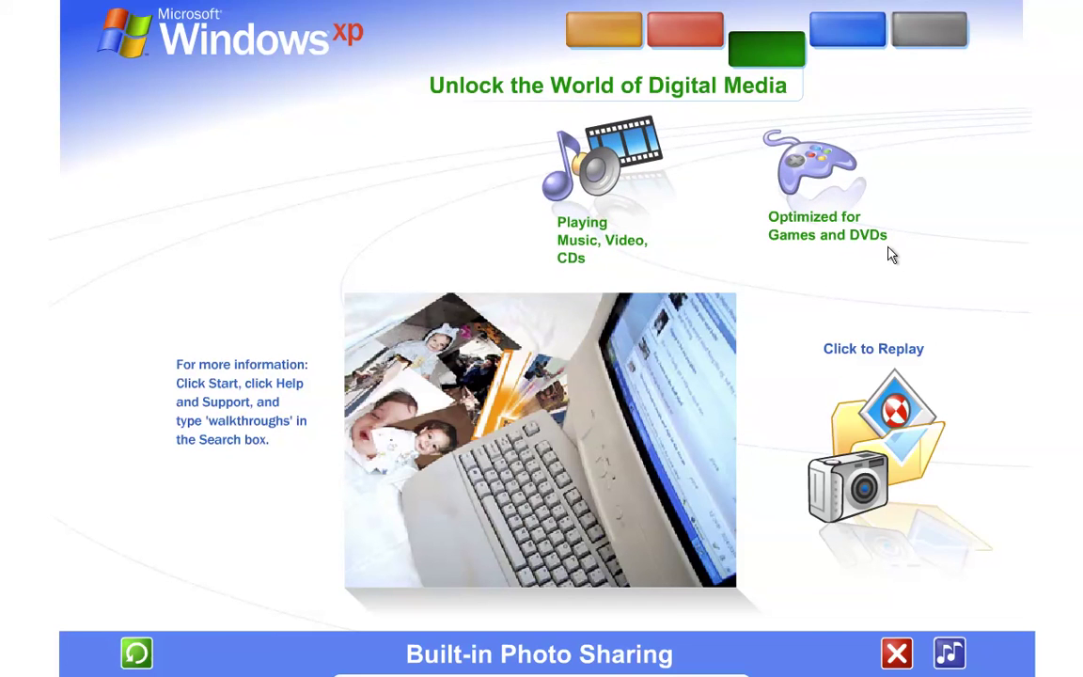
pyautogui.click(557, 167)
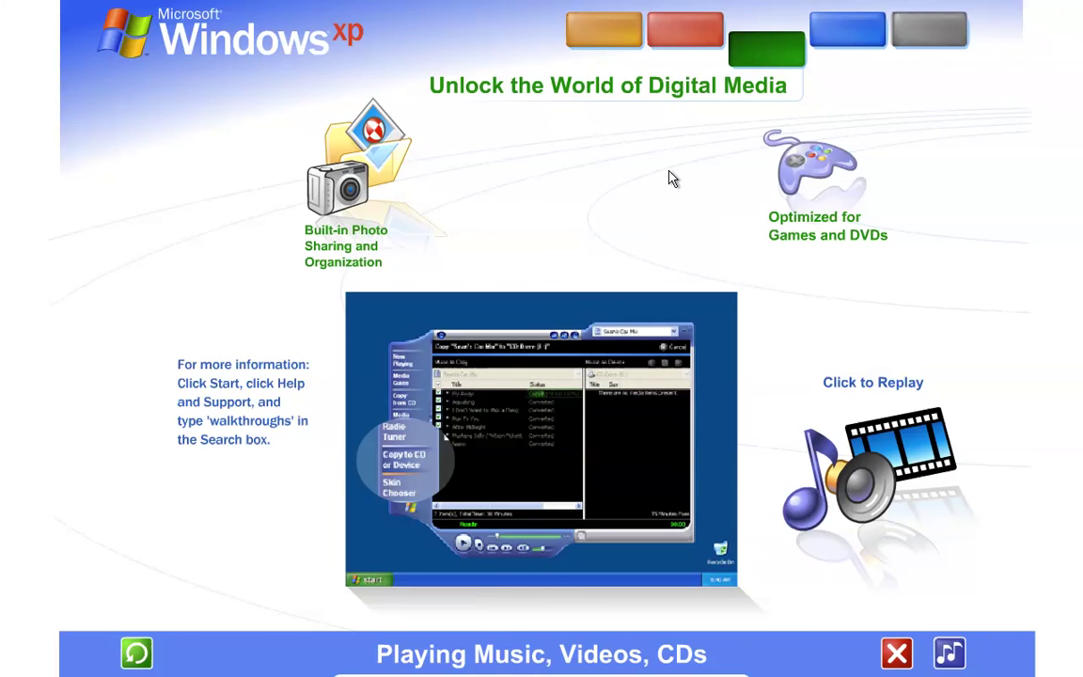
pyautogui.click(851, 143)
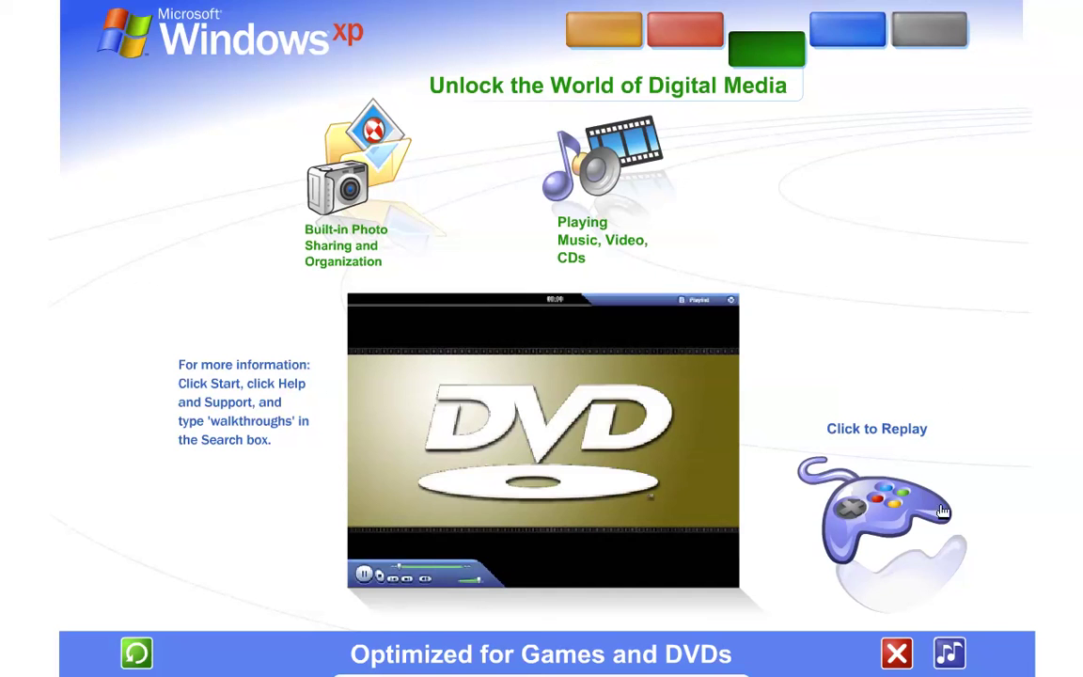
pyautogui.click(894, 657)
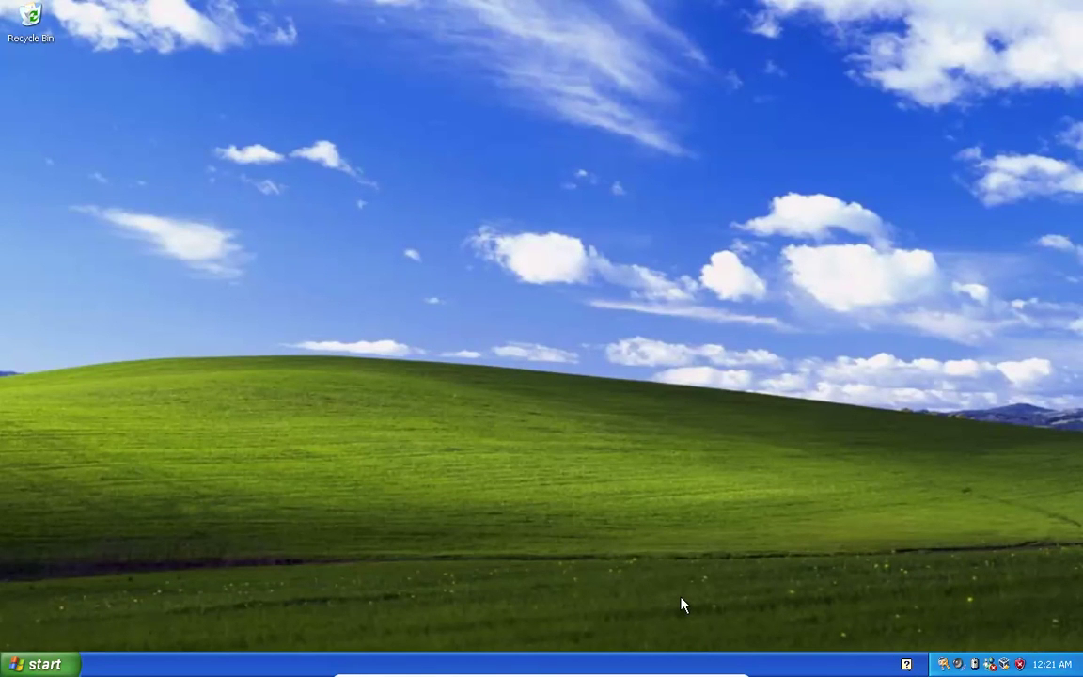
# Launch Windows Messenger, close its window, and exit it from the tray icon
pyautogui.click(29, 666)
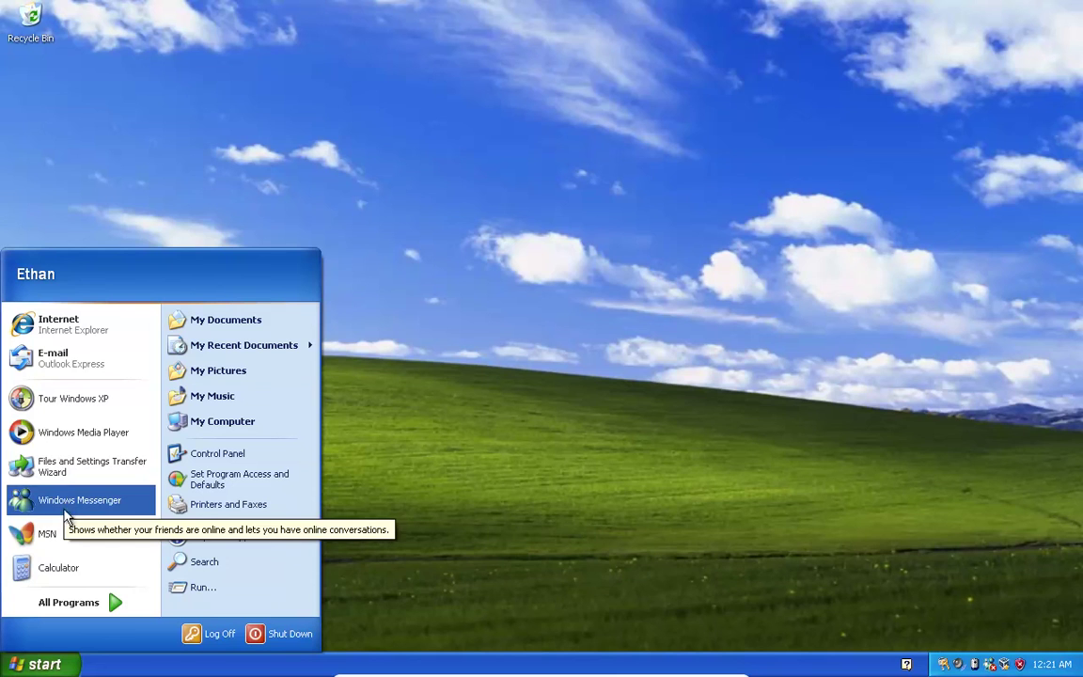
pyautogui.click(65, 503)
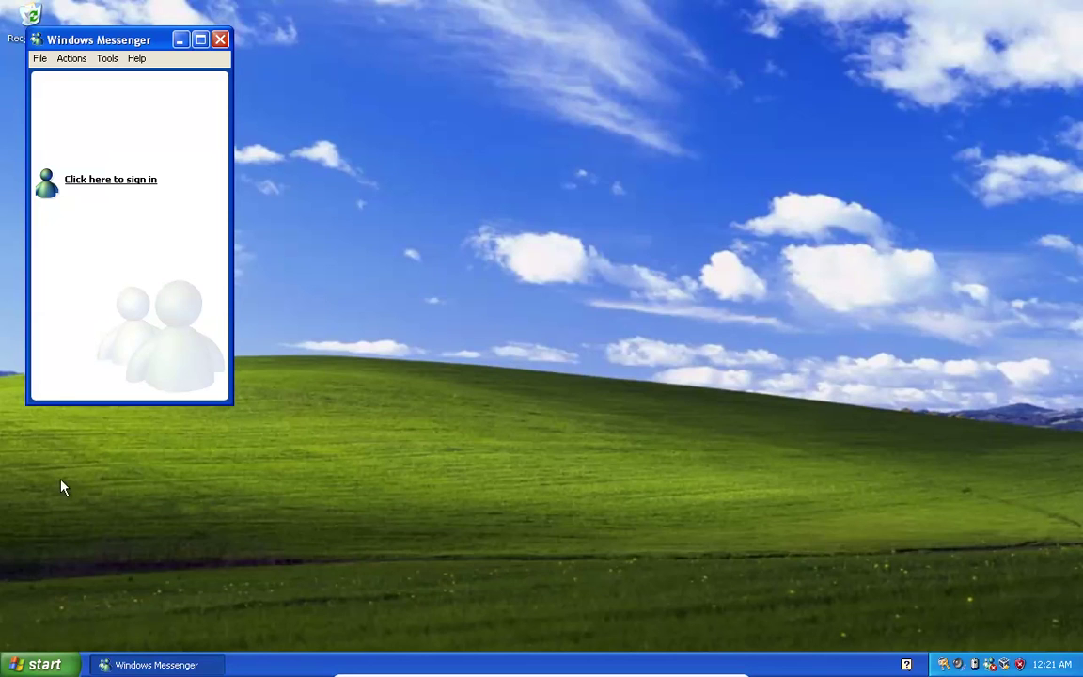
pyautogui.click(222, 39)
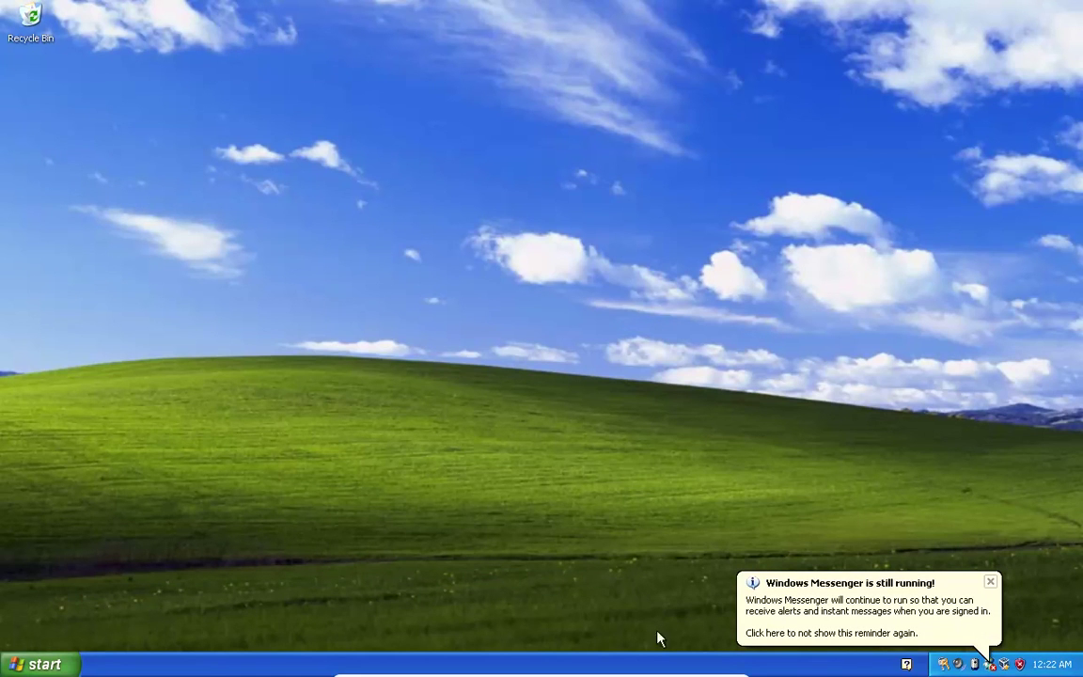
pyautogui.rightClick(988, 666)
pyautogui.click(963, 648)
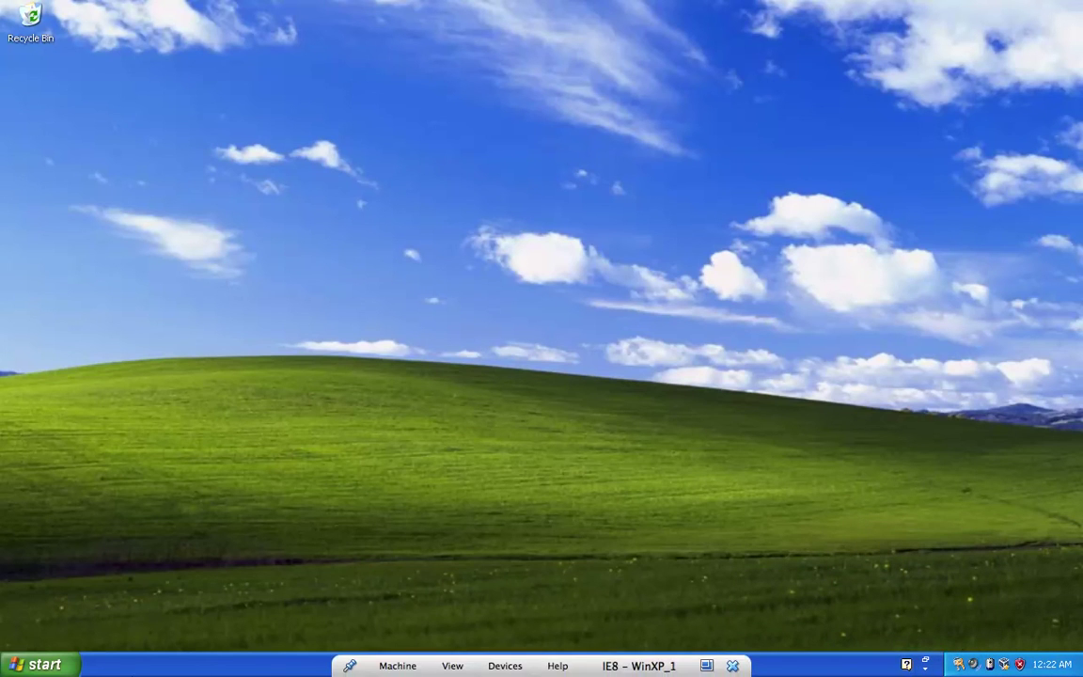
pyautogui.click(66, 666)
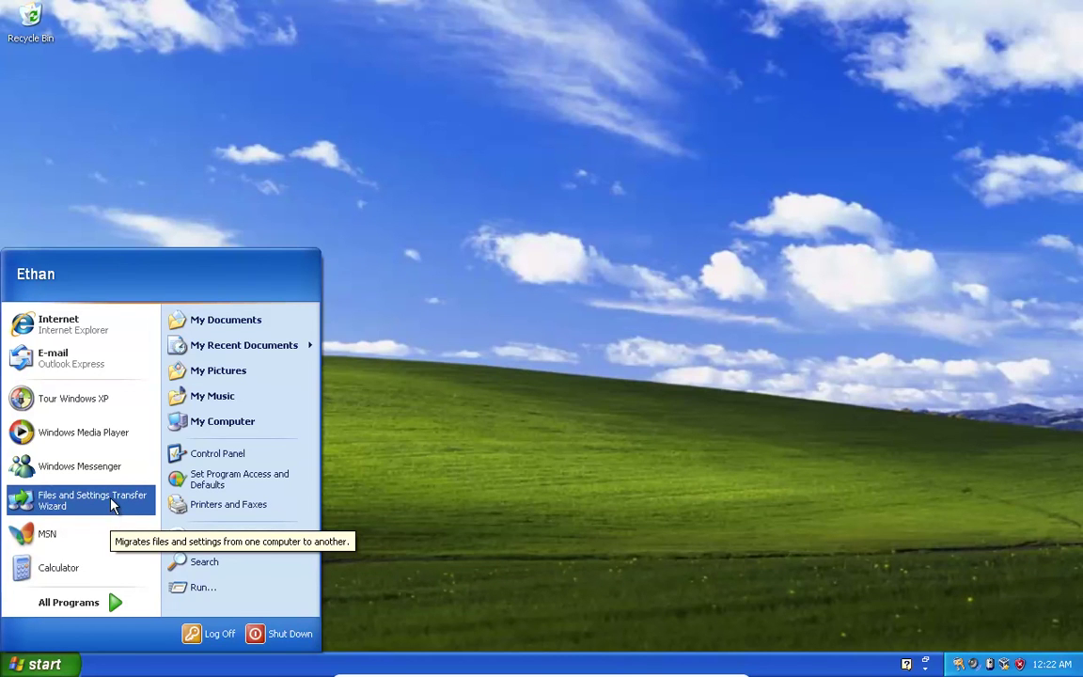
pyautogui.click(86, 432)
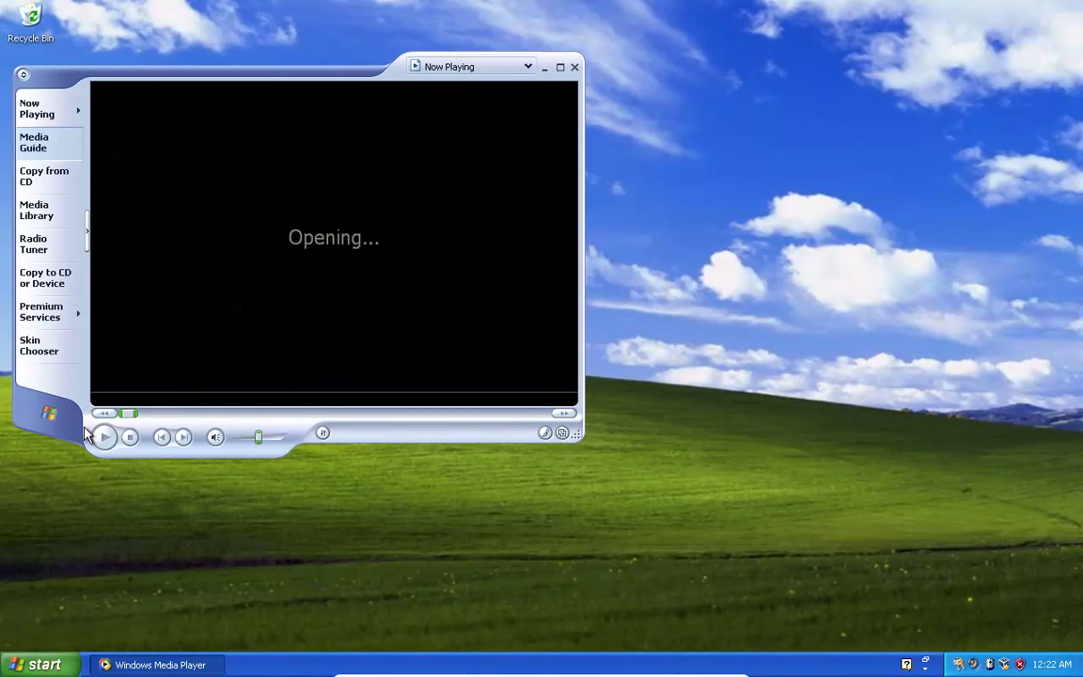
pyautogui.click(40, 174)
pyautogui.click(39, 212)
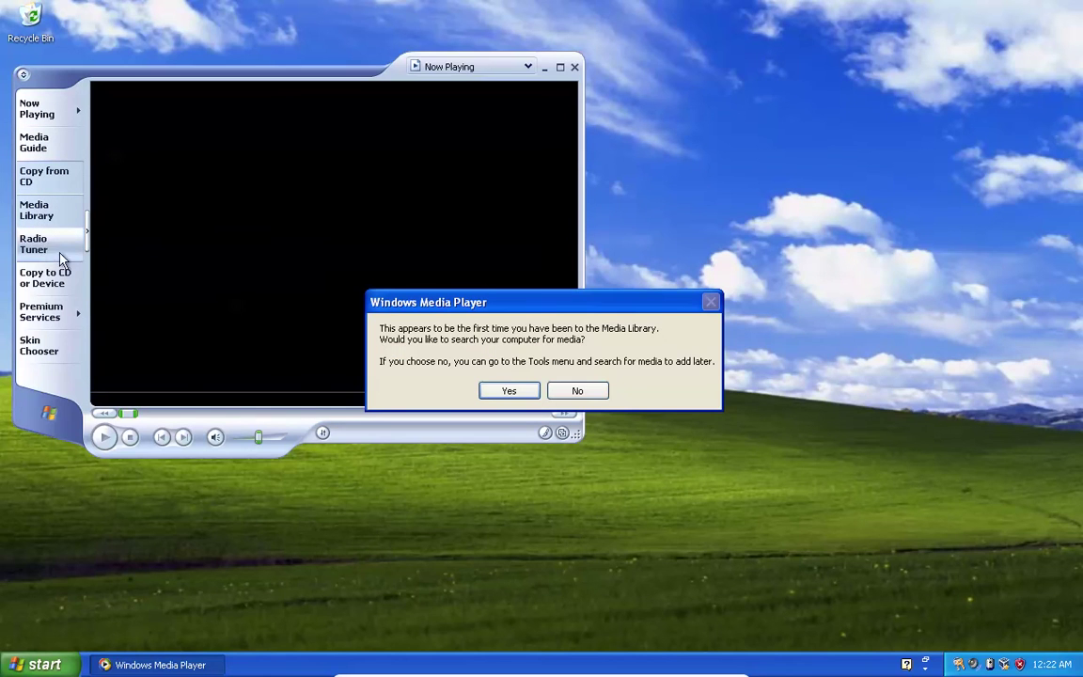
pyautogui.click(585, 394)
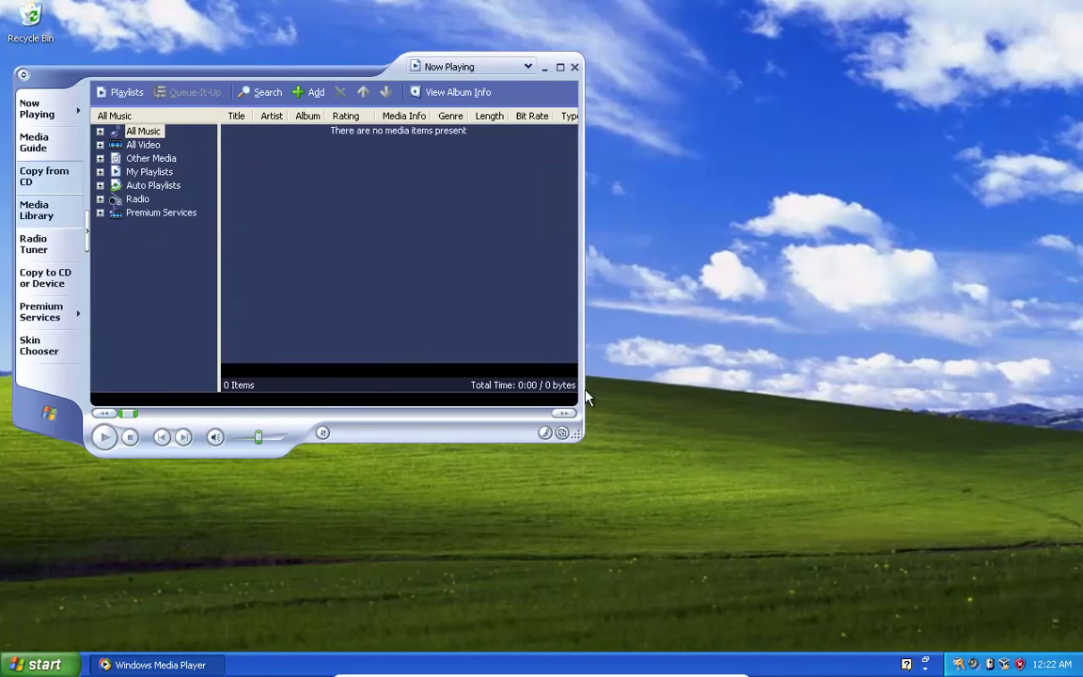
pyautogui.click(38, 247)
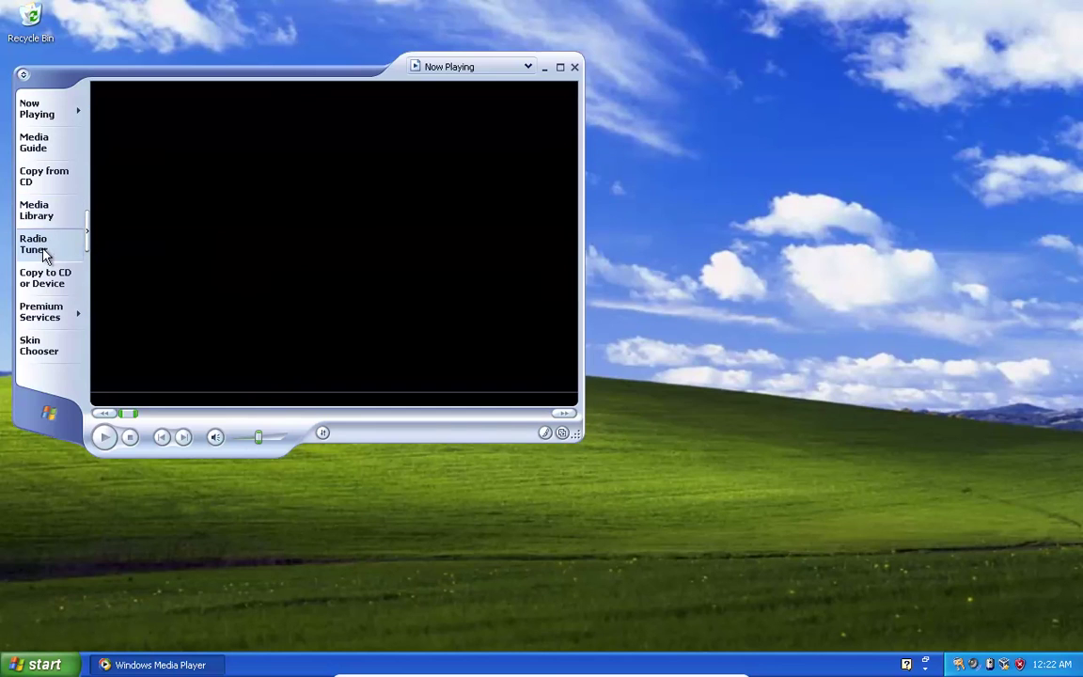
pyautogui.click(43, 214)
pyautogui.click(36, 277)
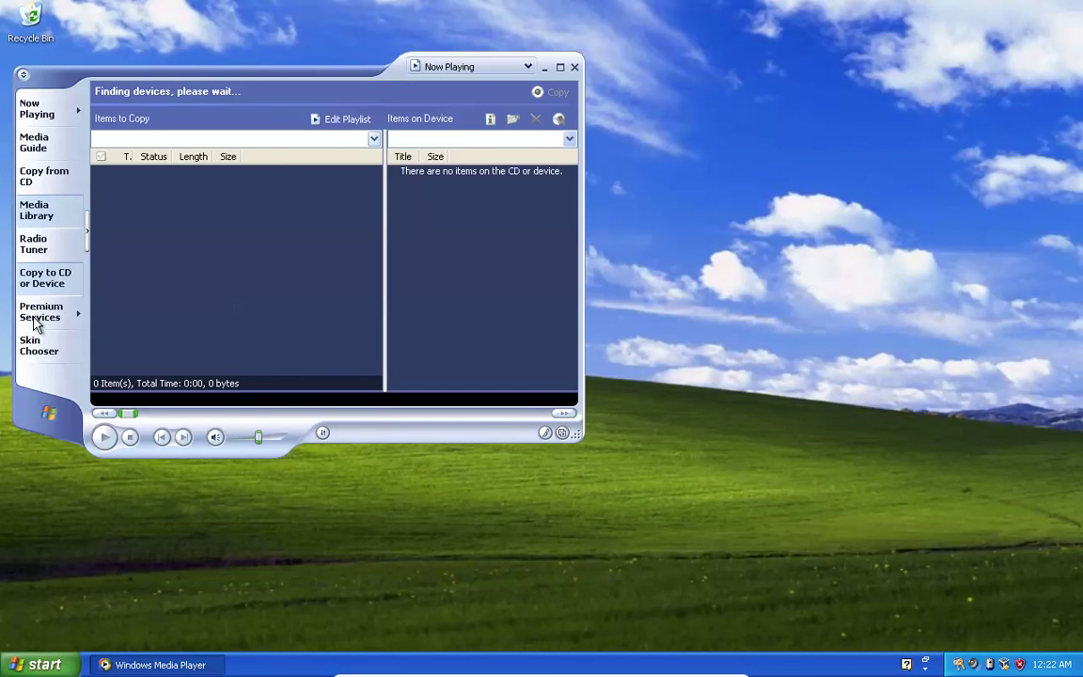
pyautogui.click(56, 179)
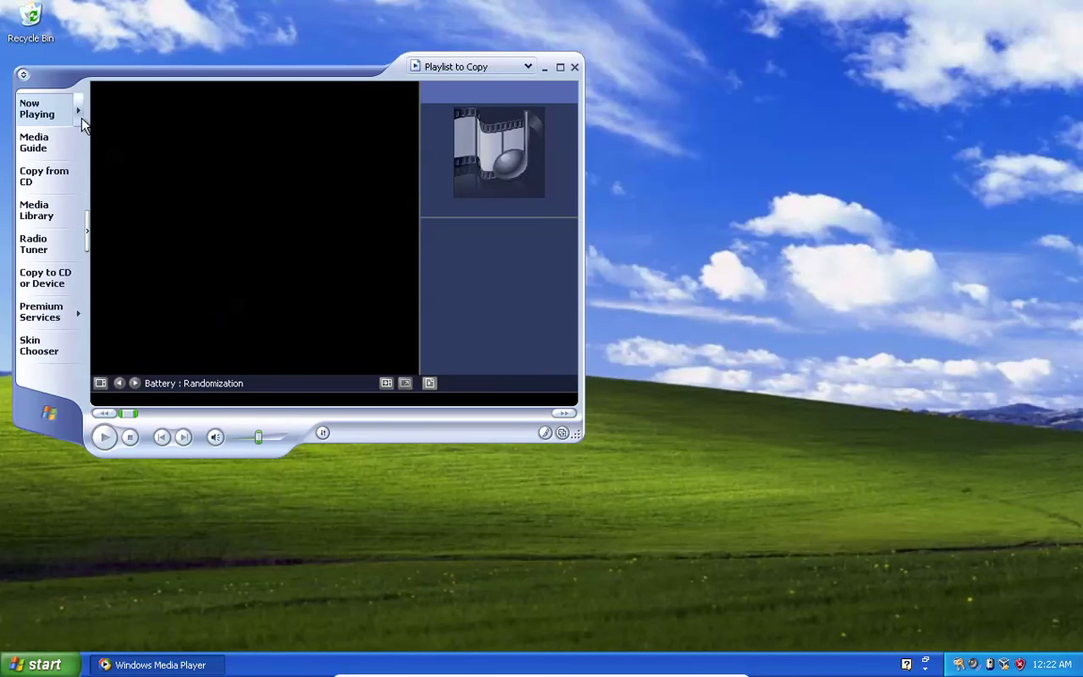
pyautogui.click(78, 113)
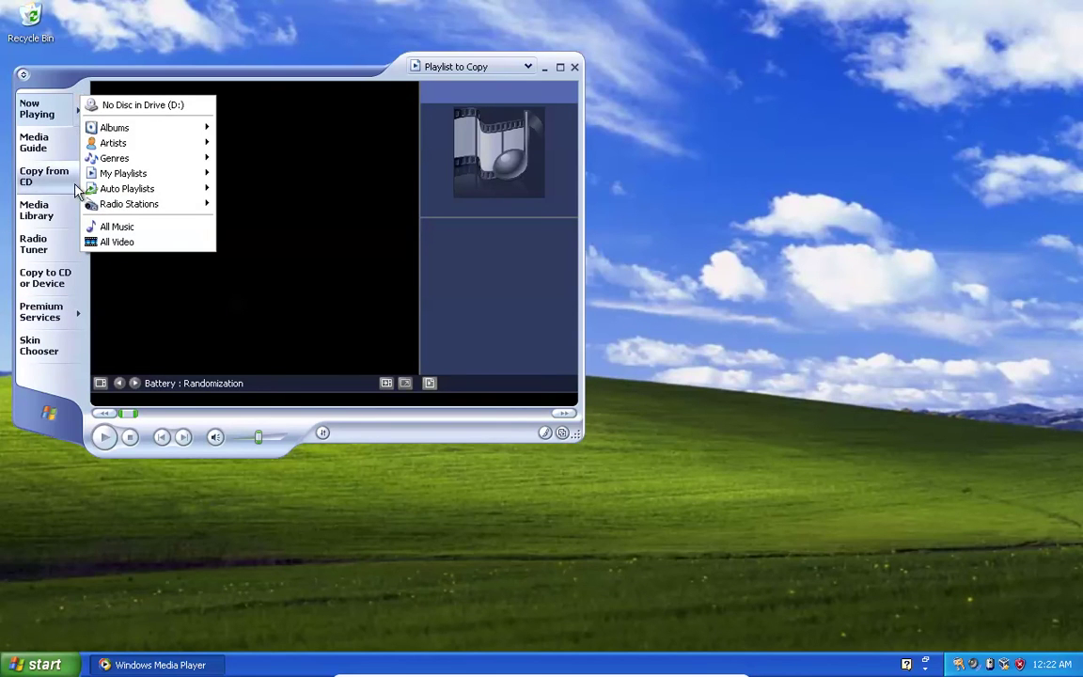
pyautogui.click(487, 167)
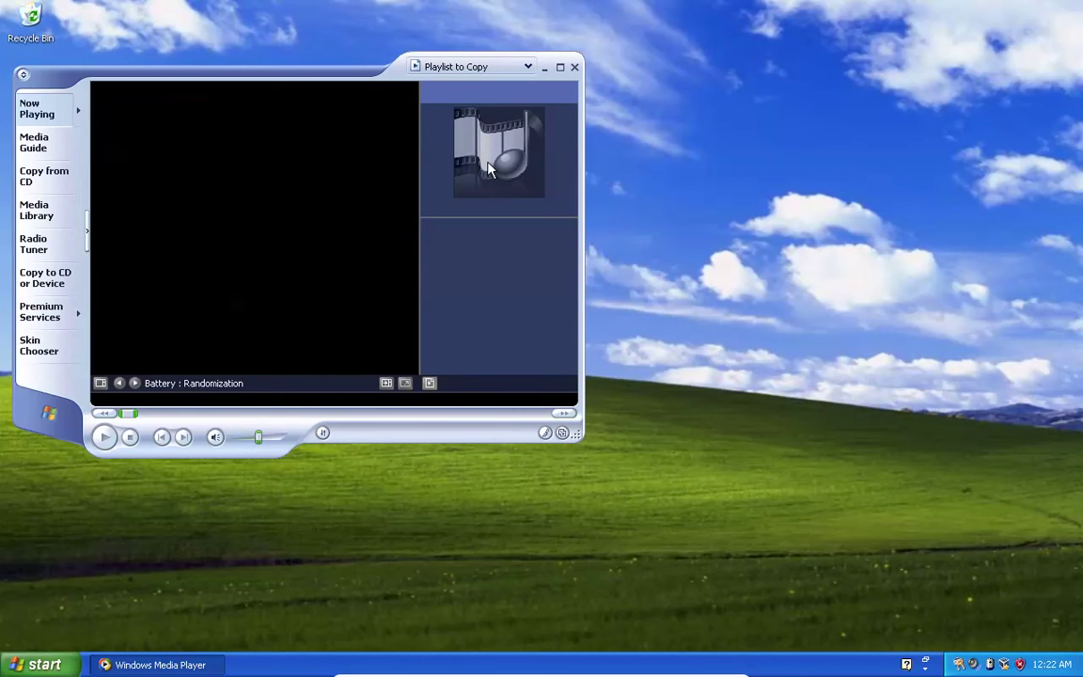
pyautogui.click(575, 67)
pyautogui.click(37, 664)
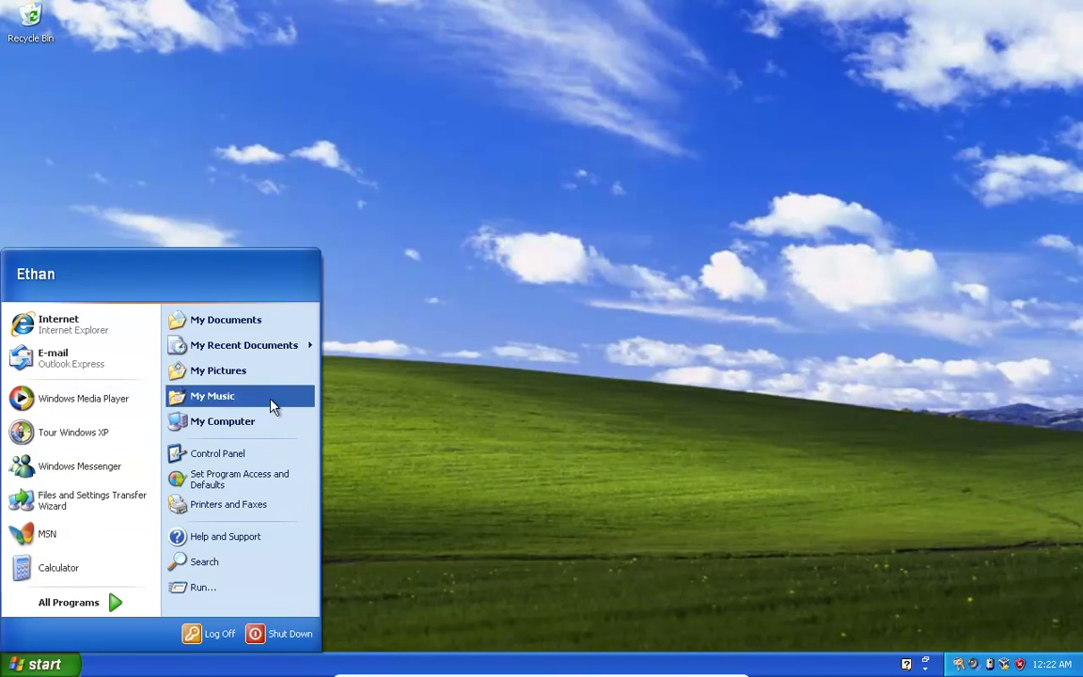
# Open My Computer, visit Ethan's Documents, go back, and close the window
pyautogui.rightClick(262, 429)
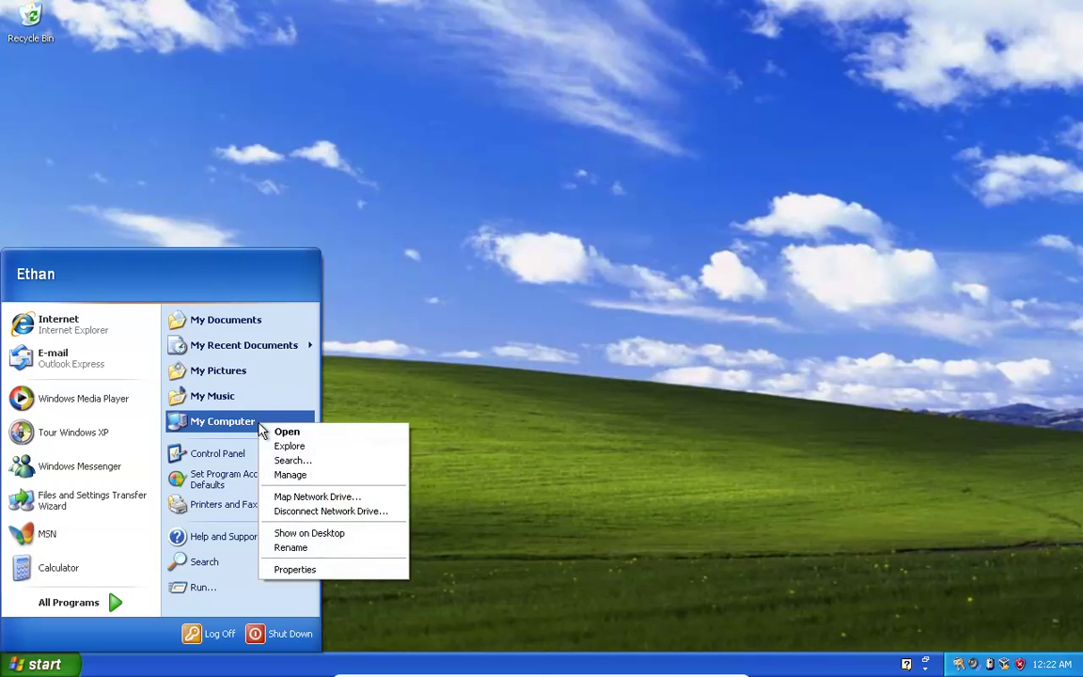
pyautogui.click(282, 435)
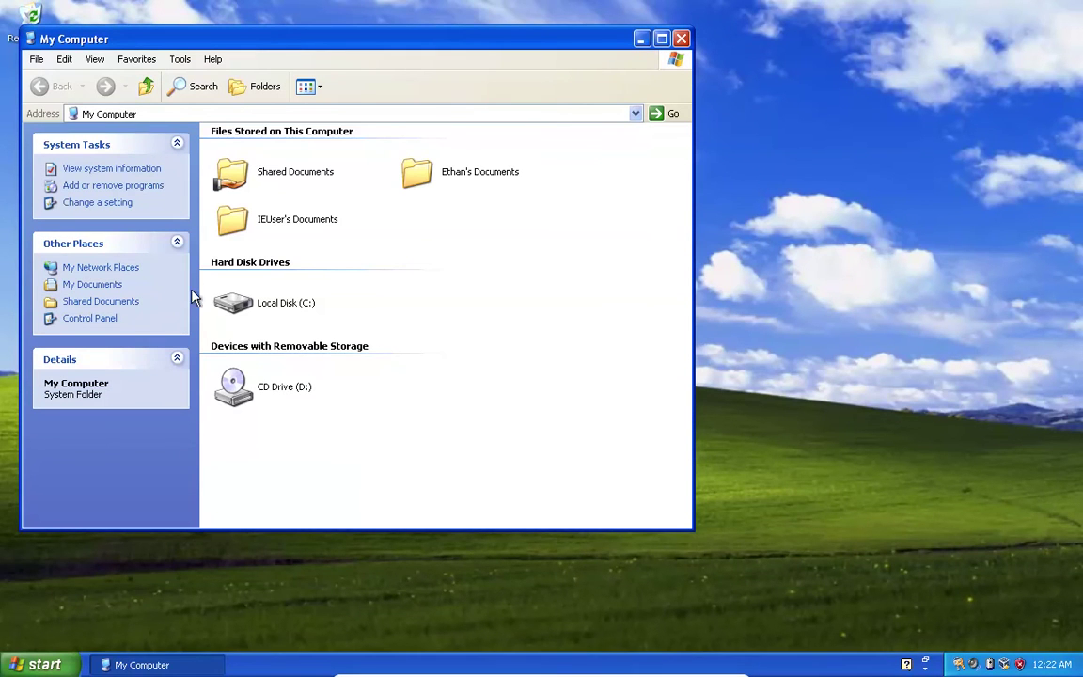
pyautogui.click(414, 165)
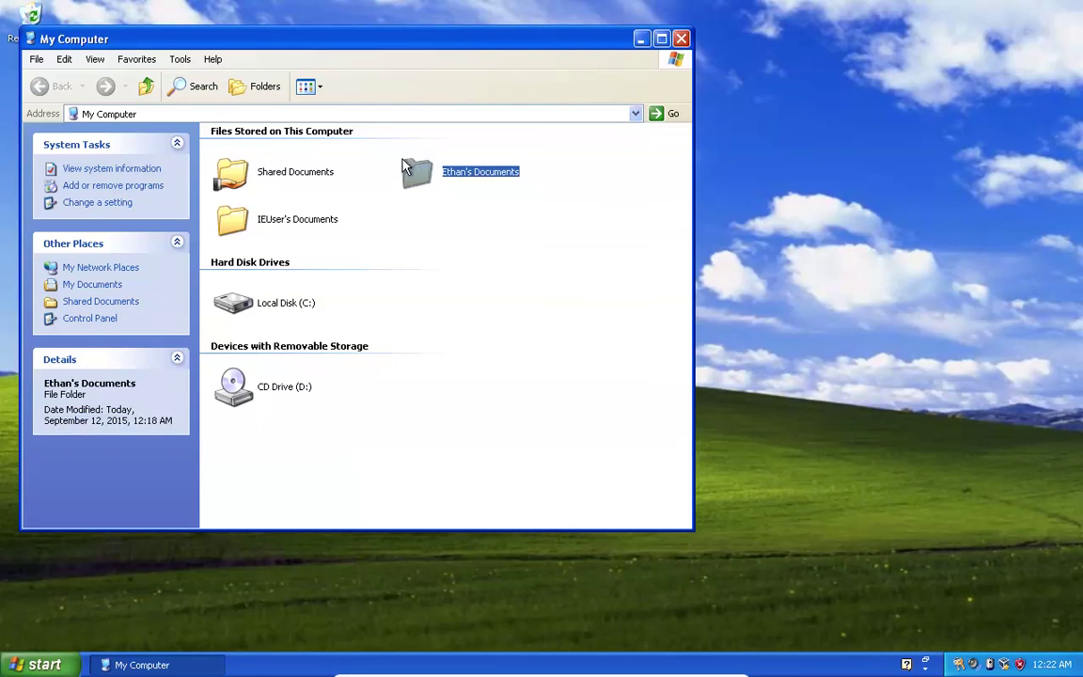
pyautogui.doubleClick(414, 164)
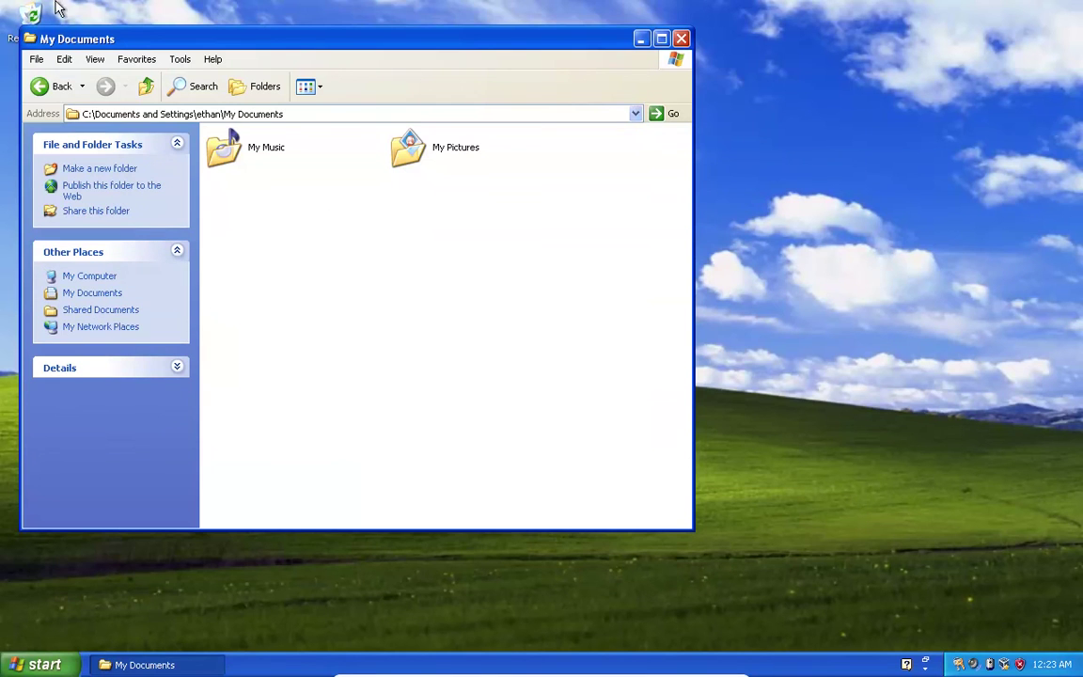
pyautogui.click(52, 87)
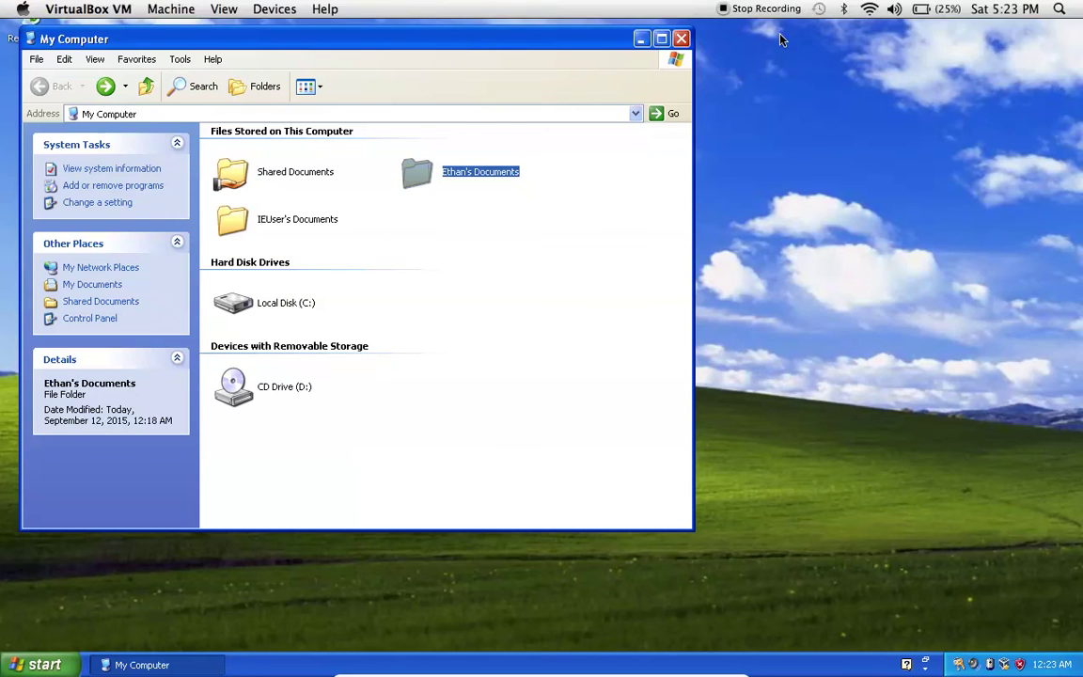
pyautogui.click(680, 38)
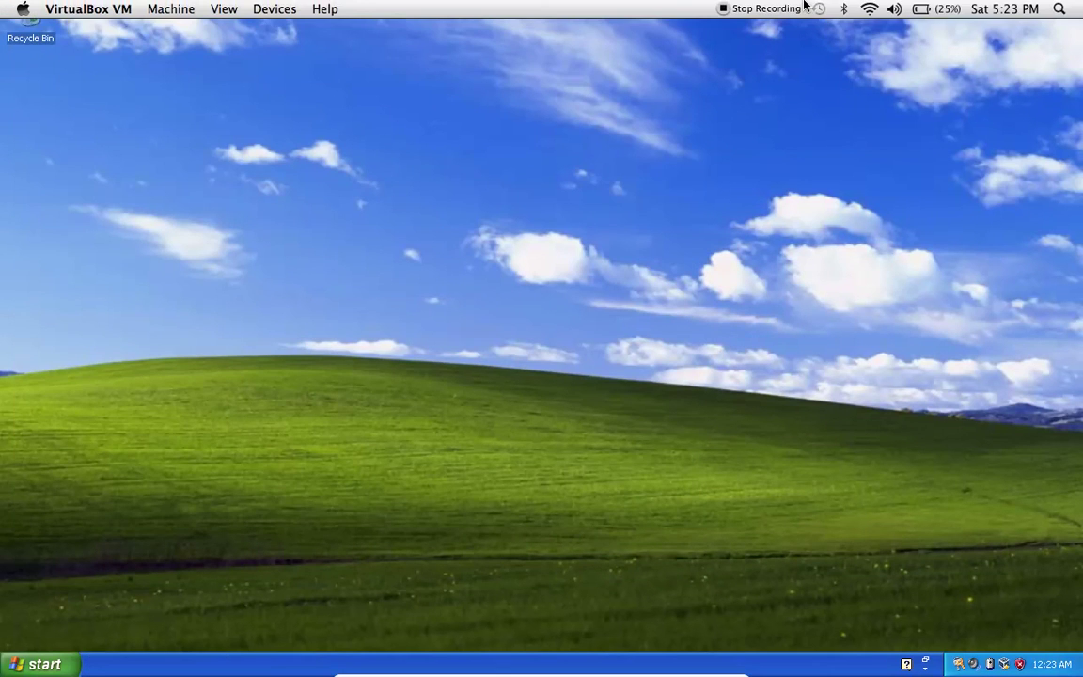
# Open System Properties from My Computer's right-click menu in the Start menu
pyautogui.click(42, 664)
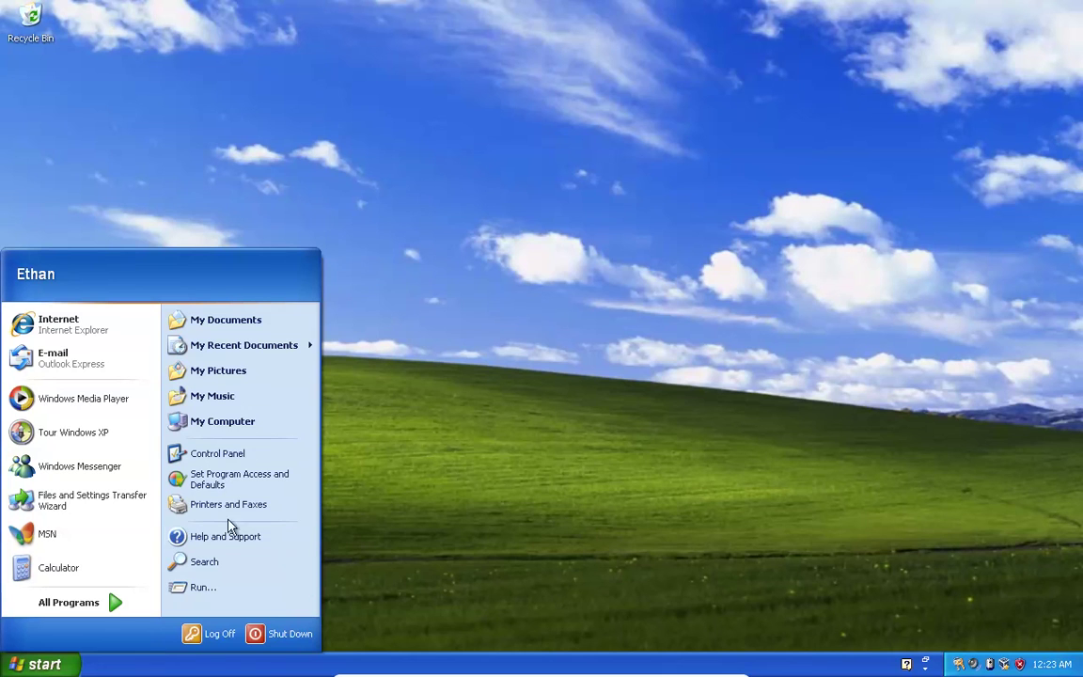
pyautogui.rightClick(269, 430)
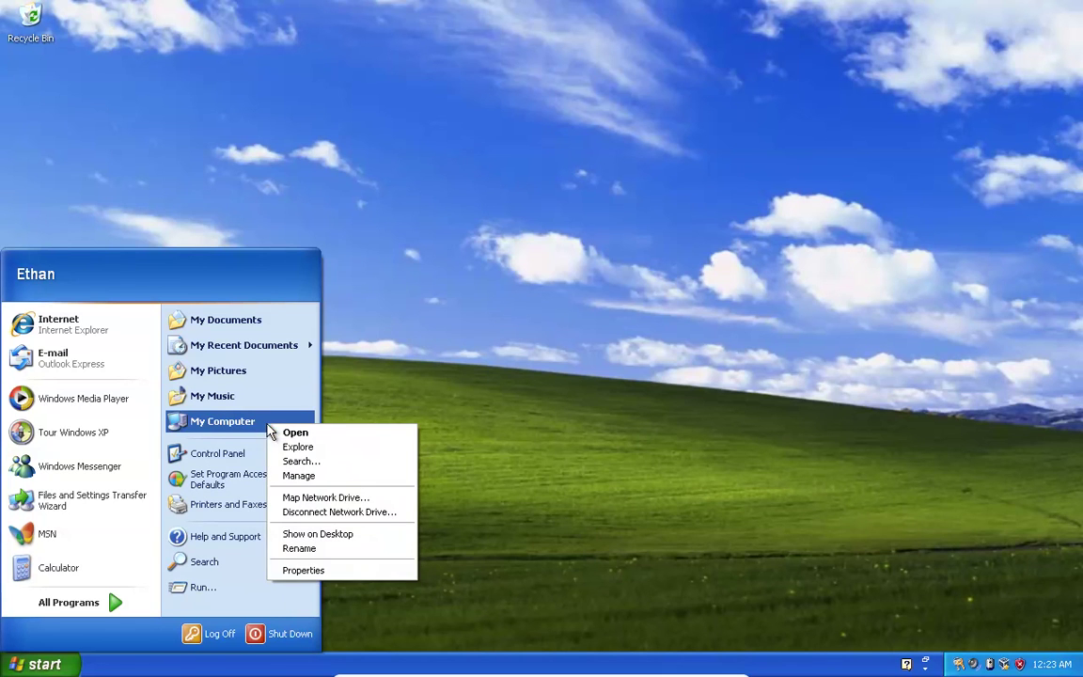
pyautogui.click(294, 571)
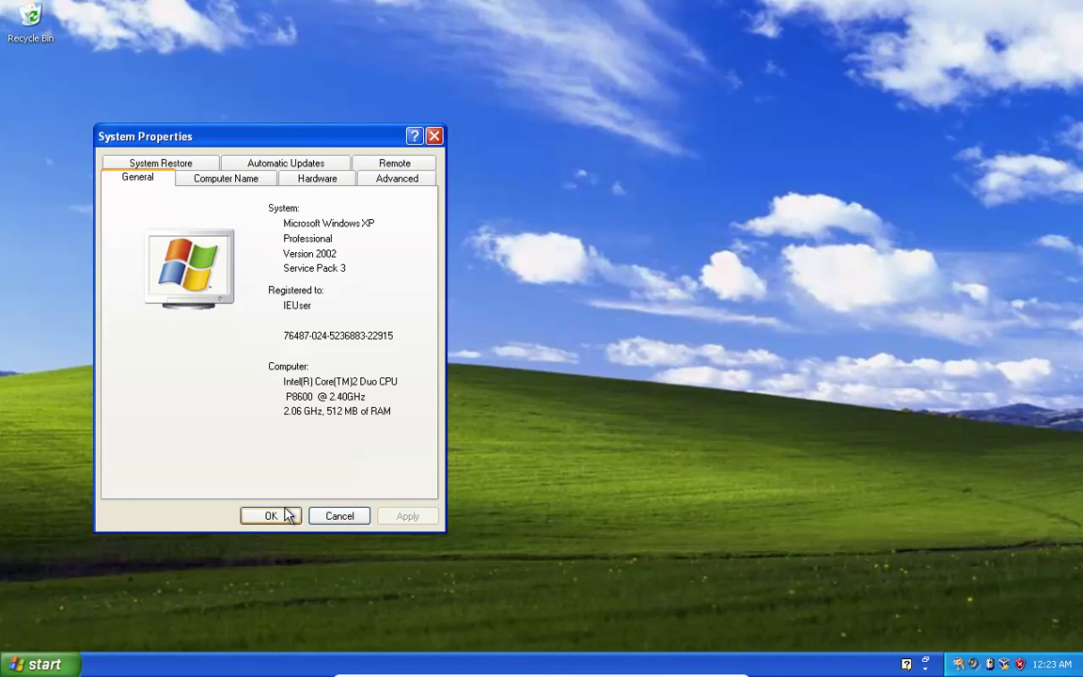
pyautogui.click(259, 183)
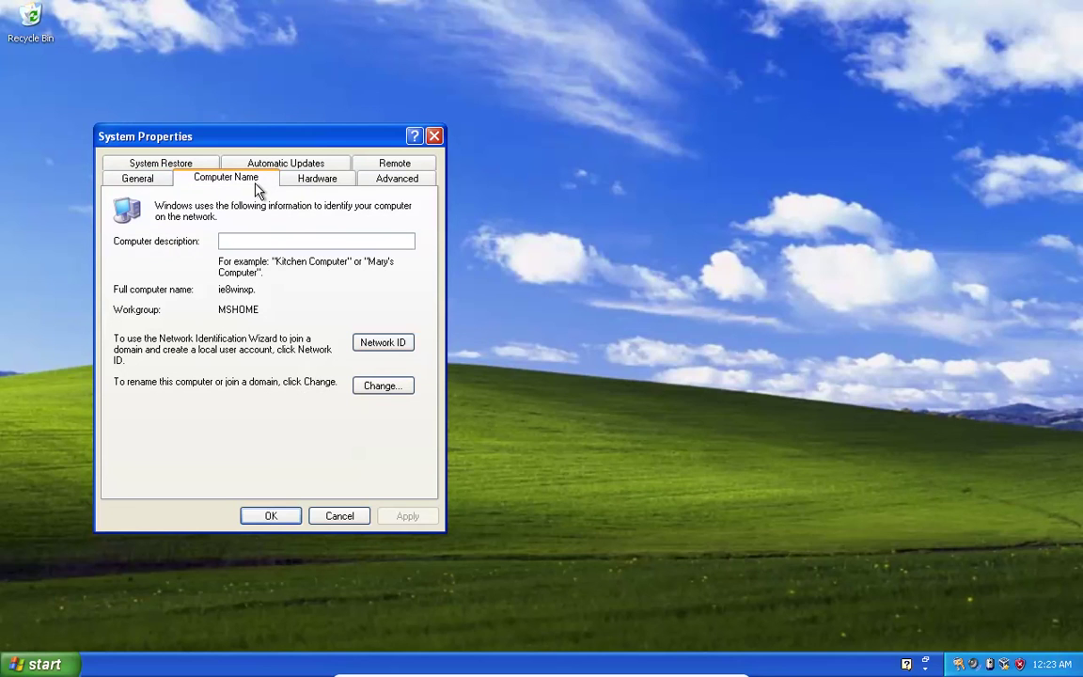
pyautogui.click(292, 244)
pyautogui.write('et==')
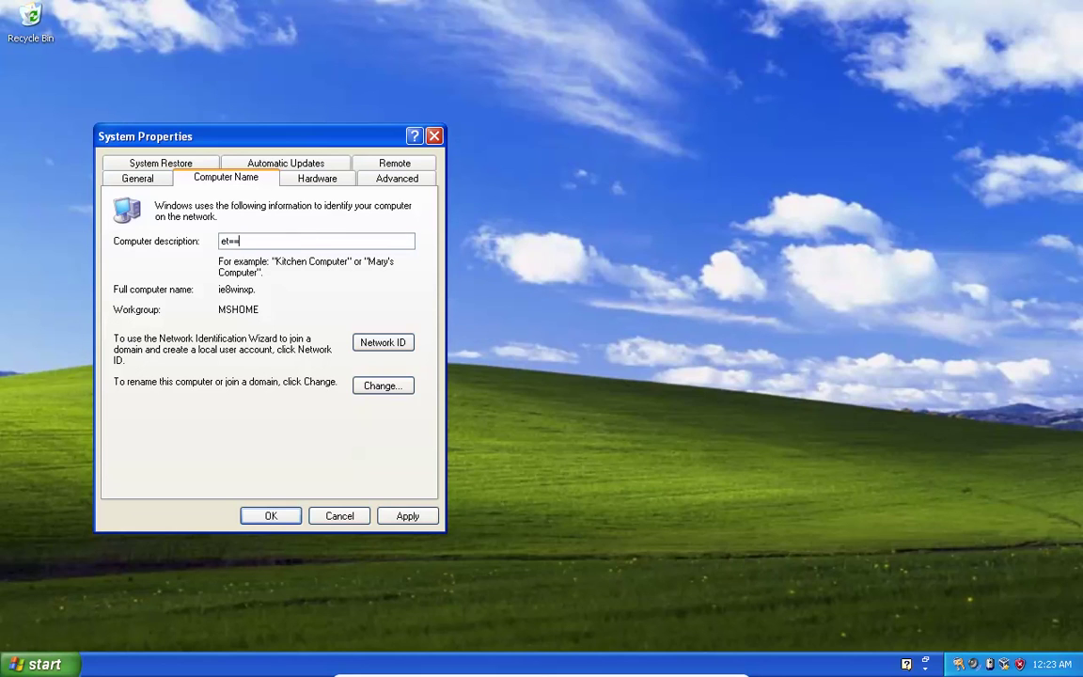
pyautogui.press('BackSpace')
pyautogui.press('BackSpace')
pyautogui.write('ETH')
pyautogui.press('BackSpace')
pyautogui.press('BackSpace')
pyautogui.write('than')
pyautogui.write(" 's ")
pyautogui.write('com')
pyautogui.write('pute')
pyautogui.write('r')
pyautogui.click(417, 522)
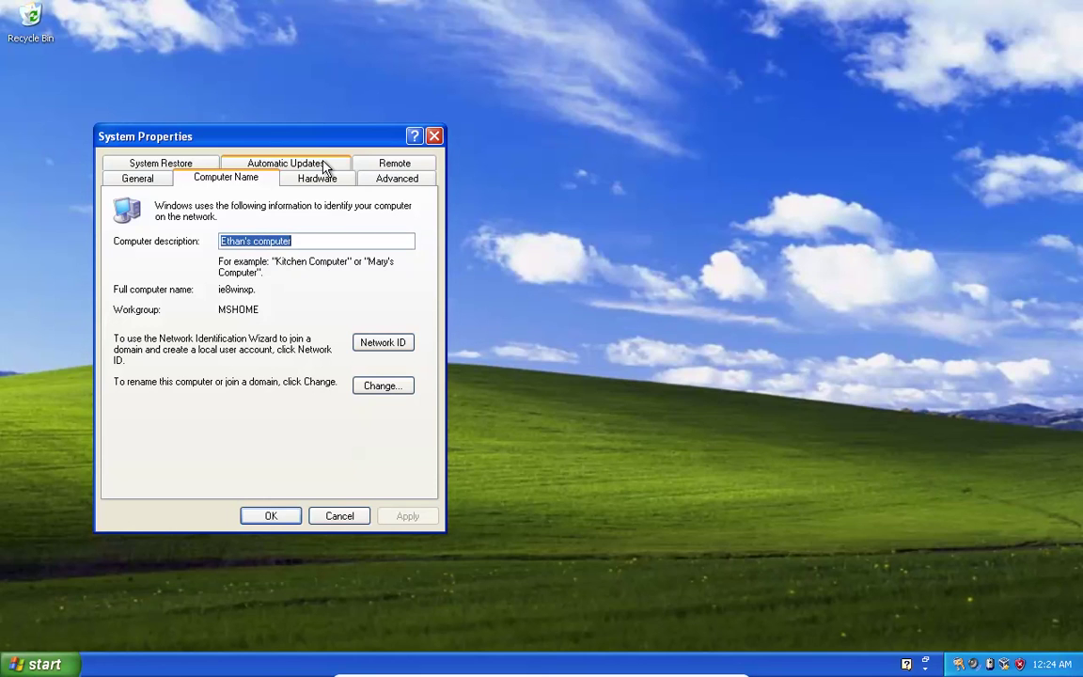
# Browse the Automatic Updates, Remote, Advanced and System Restore tabs, then close with OK
pyautogui.click(324, 167)
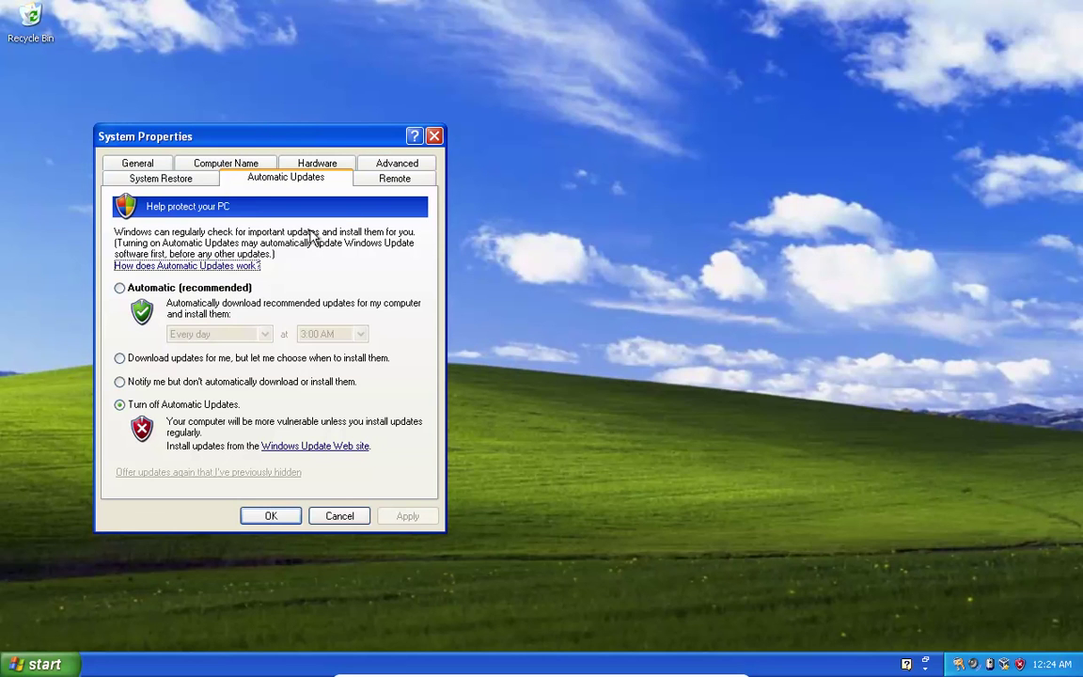
pyautogui.click(393, 179)
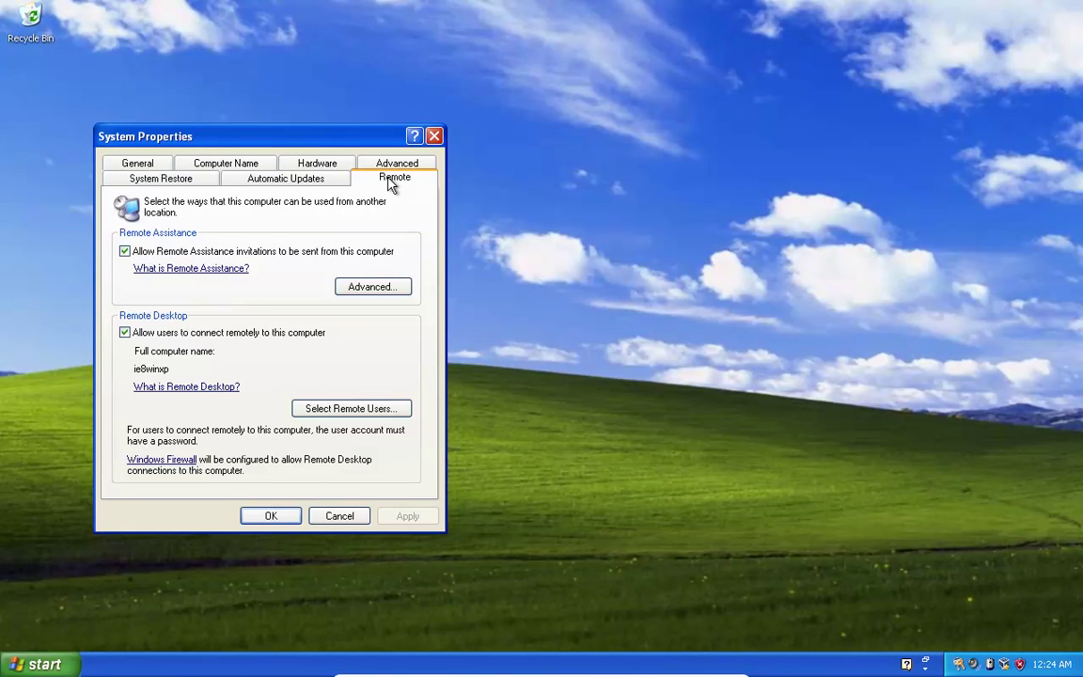
pyautogui.click(386, 166)
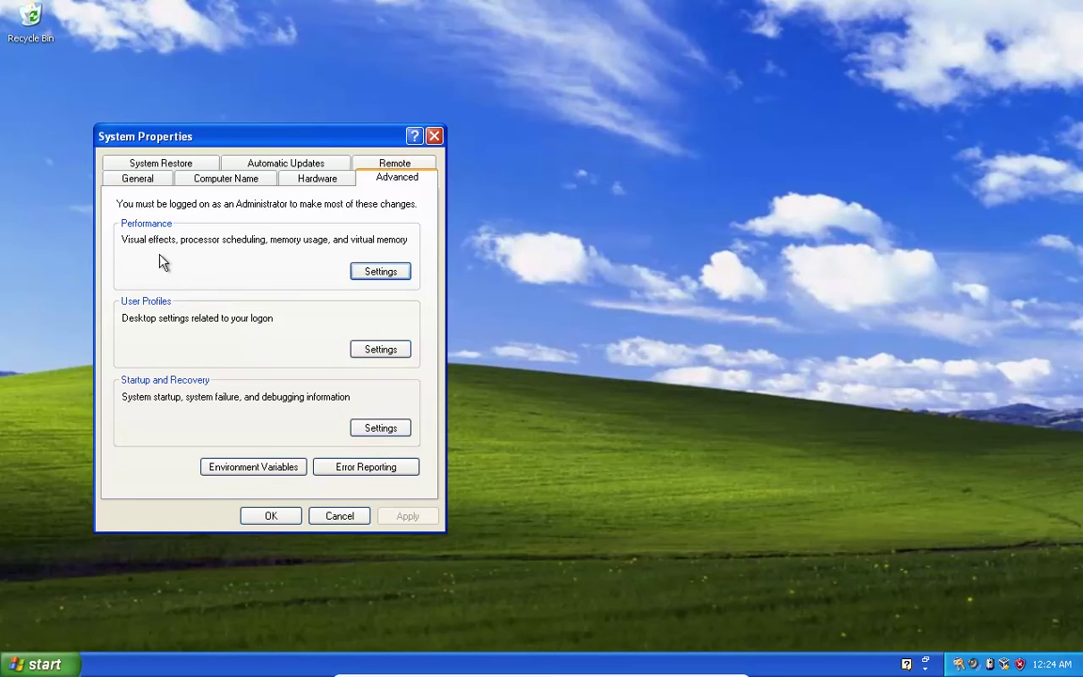
pyautogui.click(153, 165)
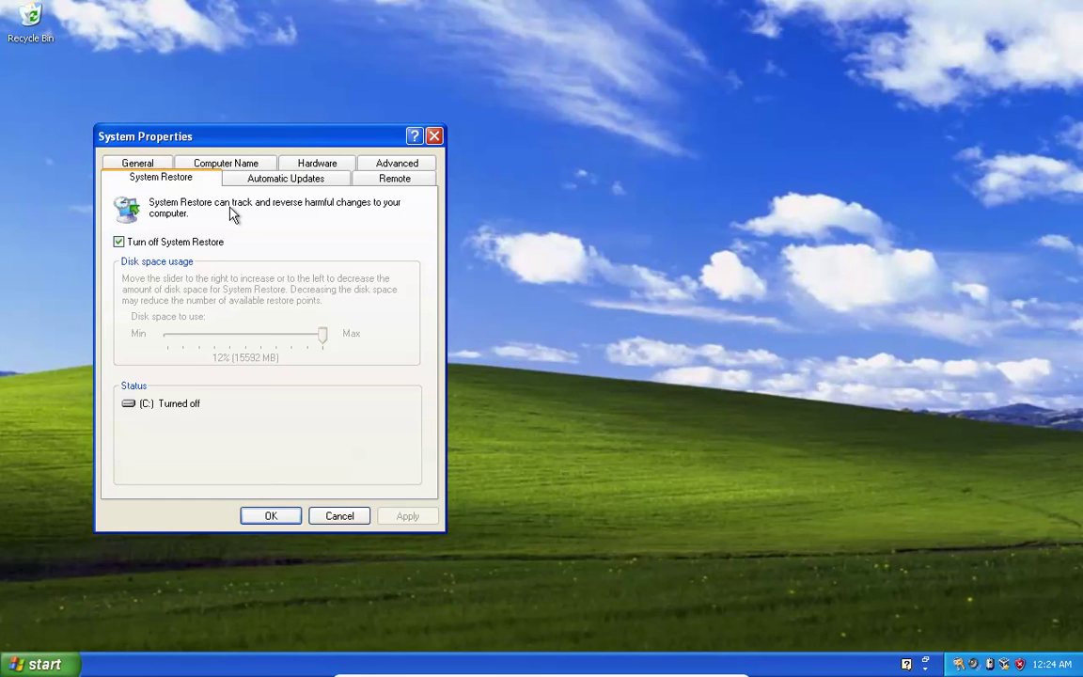
pyautogui.click(267, 517)
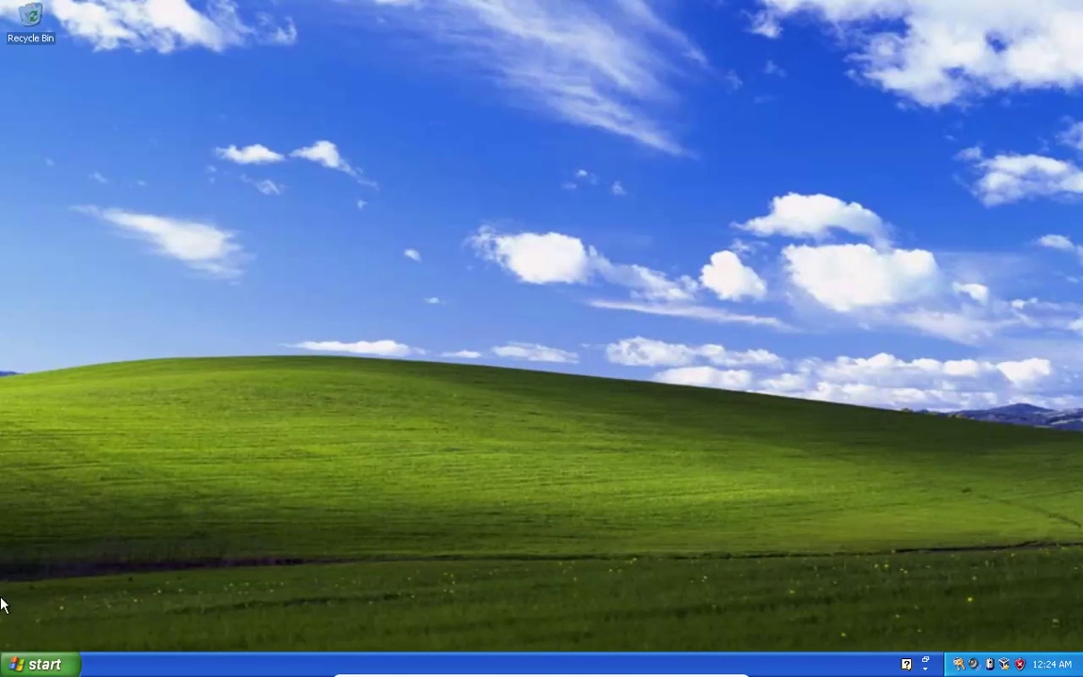
pyautogui.click(43, 664)
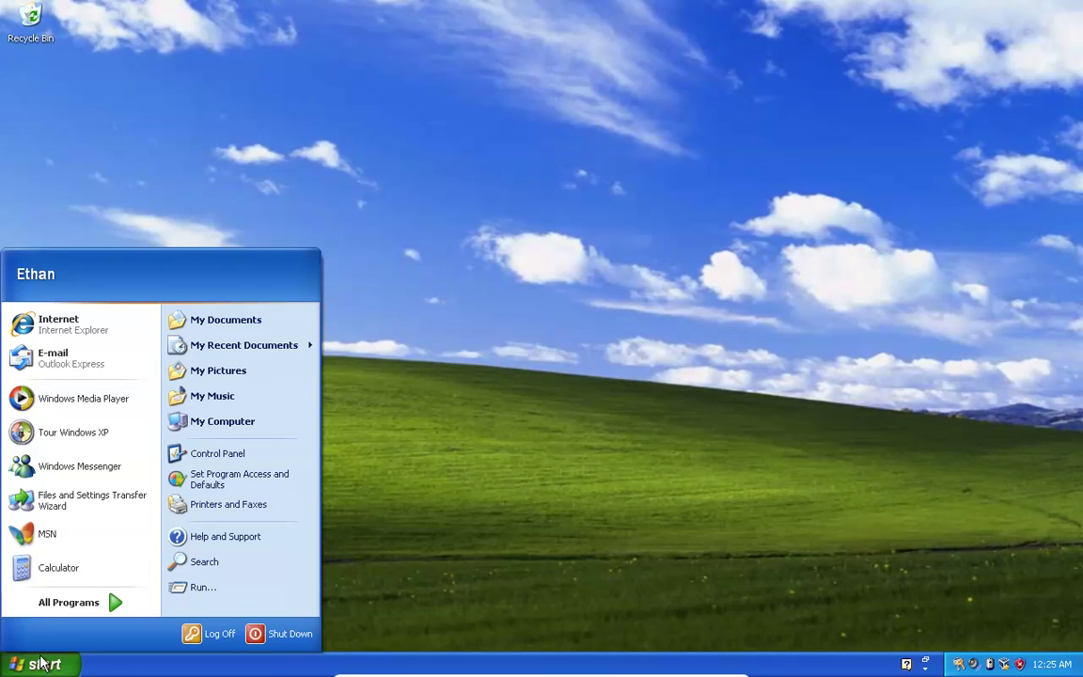
pyautogui.click(65, 324)
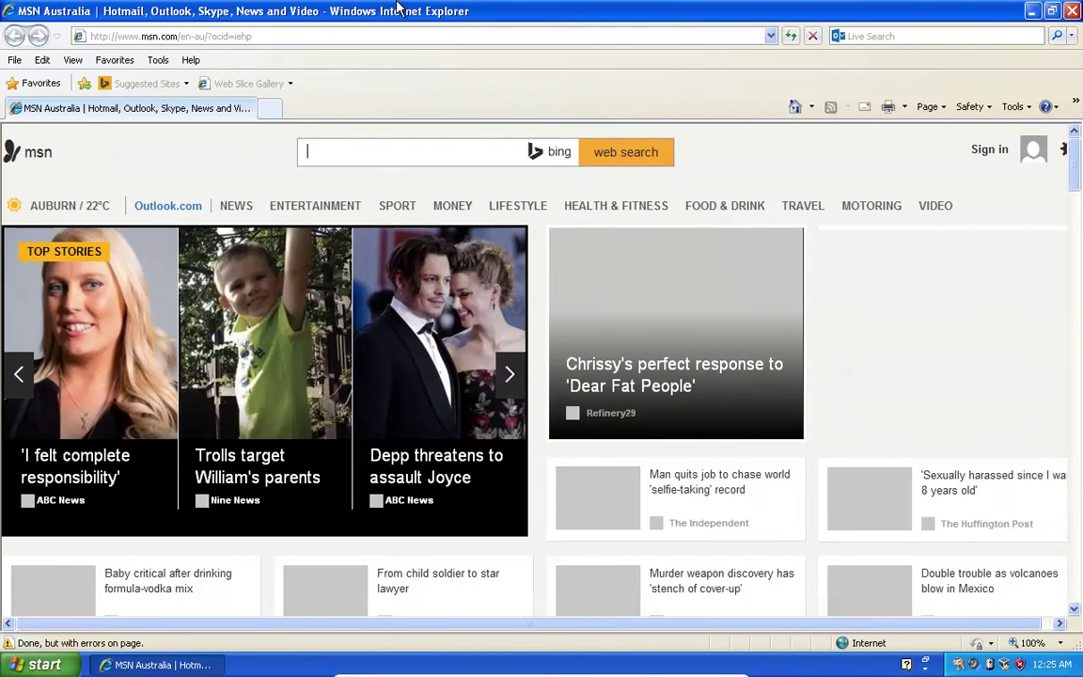
pyautogui.click(275, 36)
pyautogui.press('BackSpace')
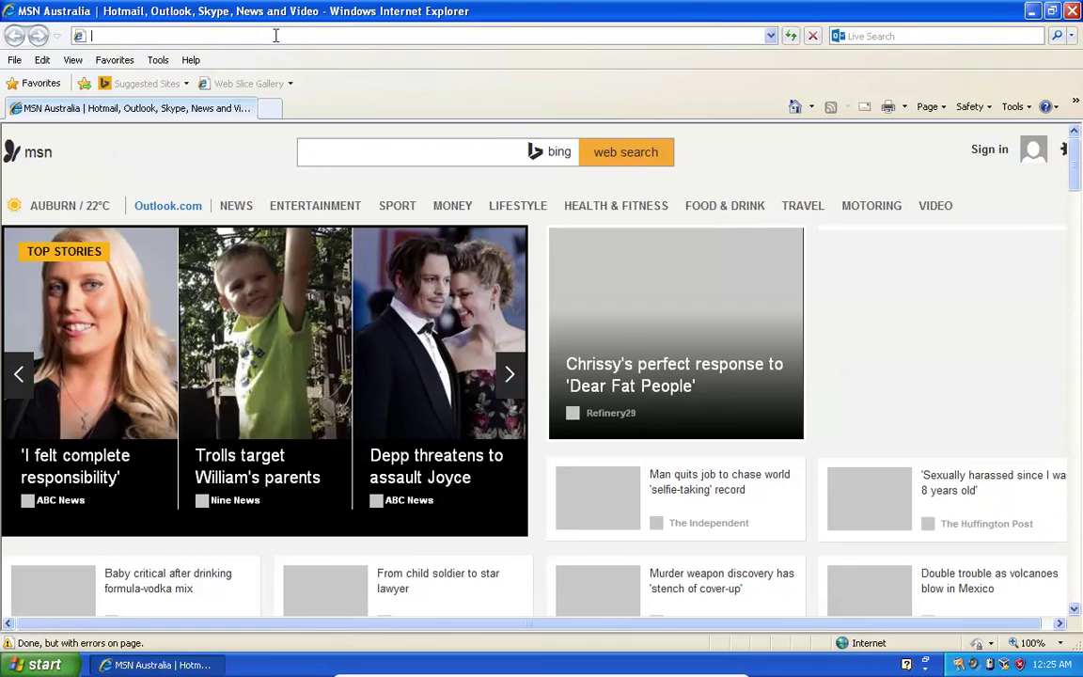
pyautogui.write('g')
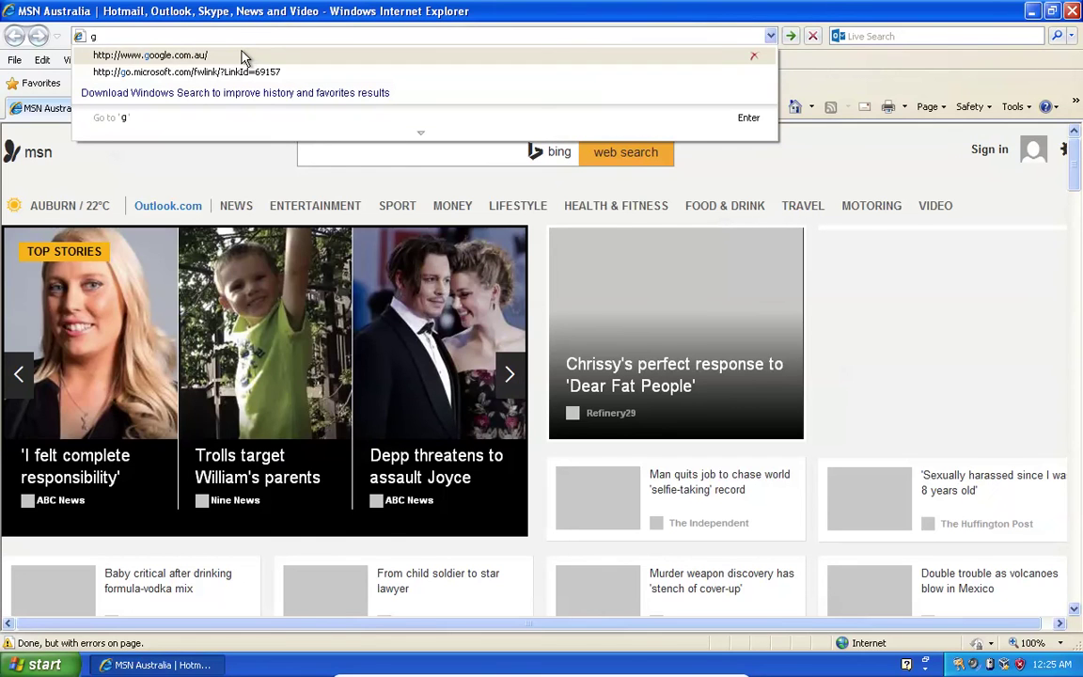
pyautogui.click(242, 54)
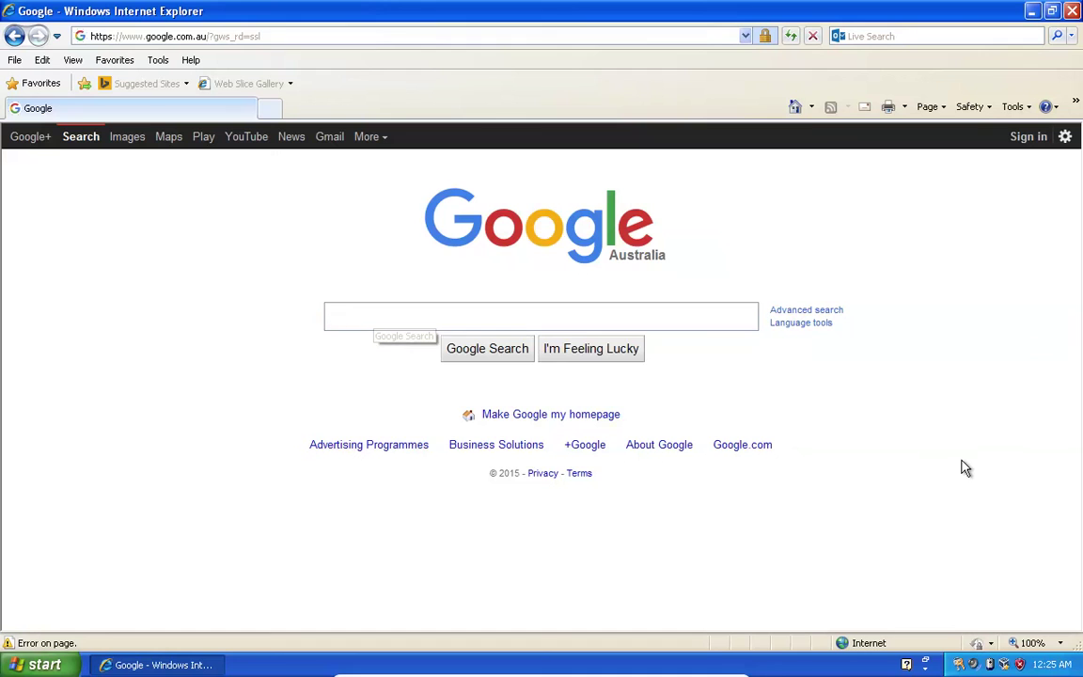
pyautogui.write('minecra')
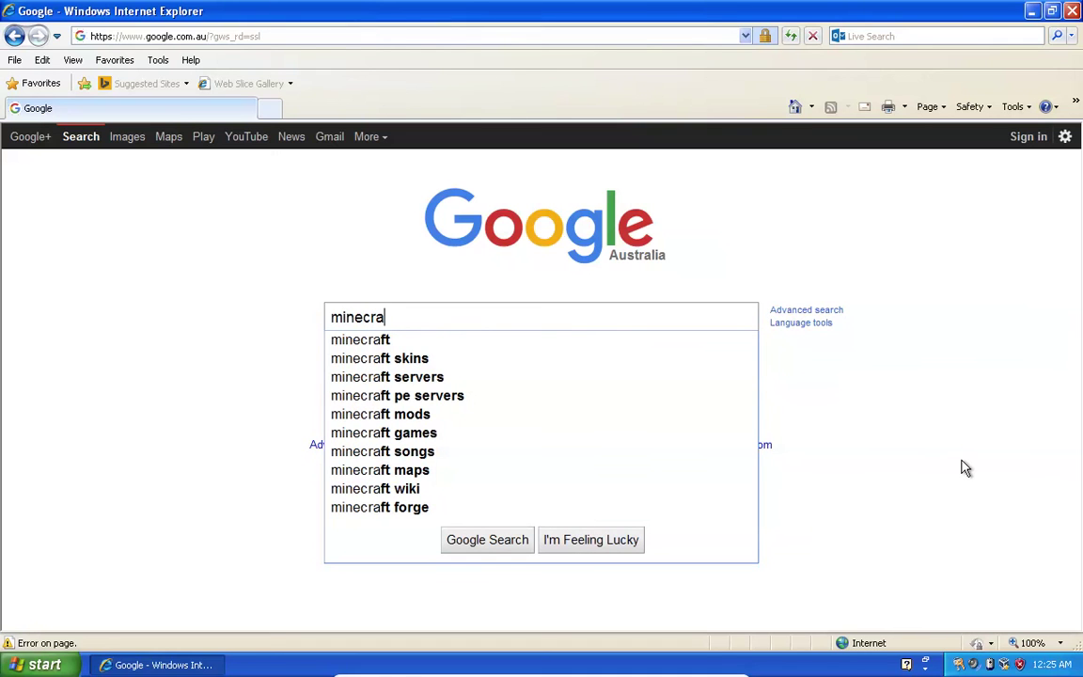
pyautogui.write('fy')
# Search Google for 'minecraft' and switch to the image results
pyautogui.press('BackSpace')
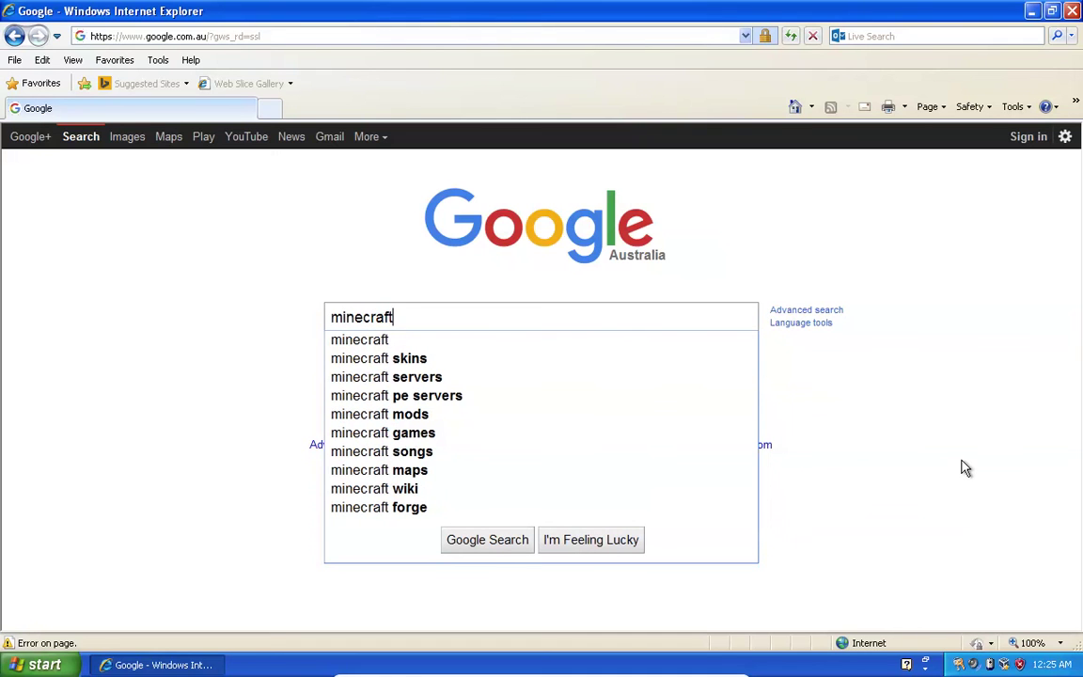
pyautogui.write('t')
pyautogui.press('Return')
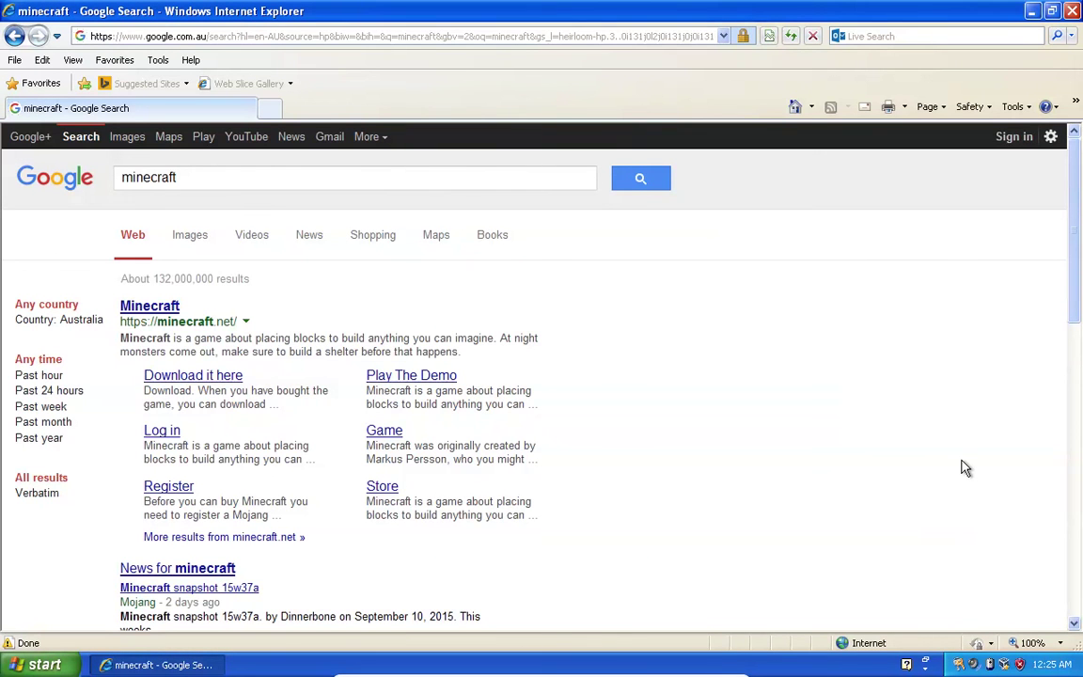
pyautogui.click(201, 244)
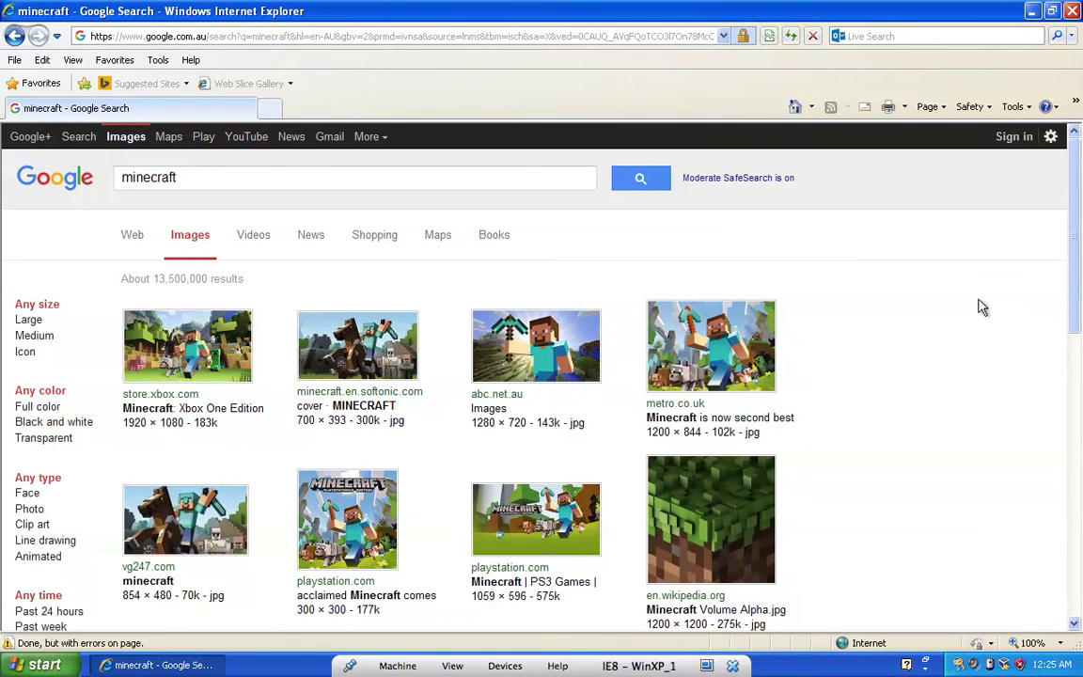
pyautogui.moveTo(1074, 234)
pyautogui.mouseDown()
pyautogui.moveTo(1077, 483)
pyautogui.moveTo(1071, 338)
pyautogui.mouseUp()
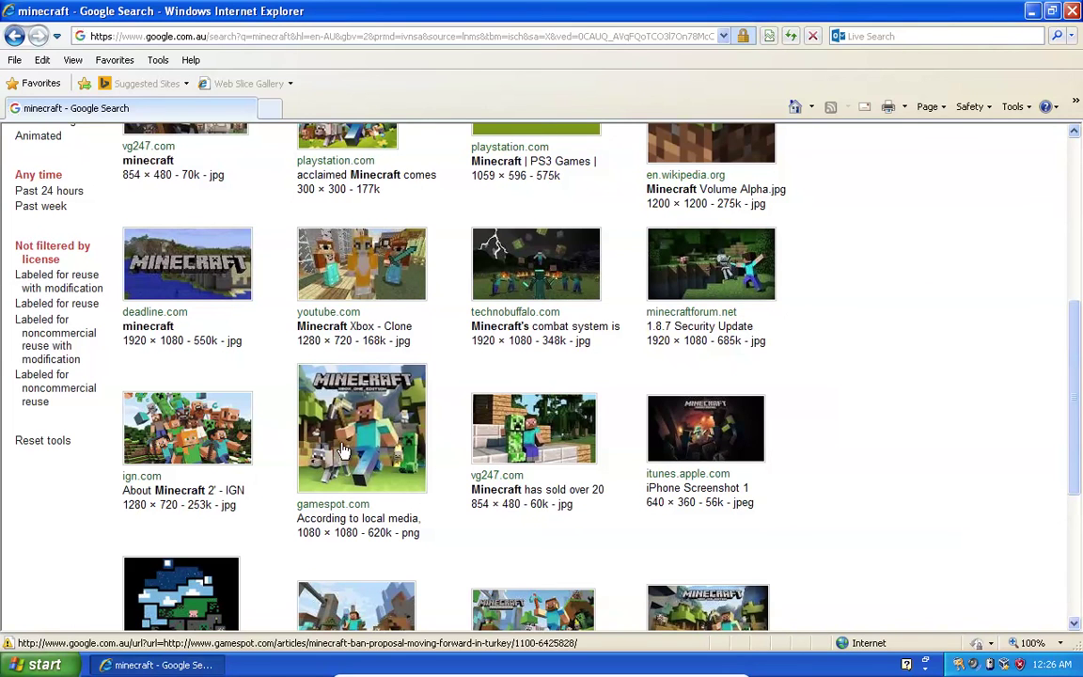
pyautogui.click(65, 650)
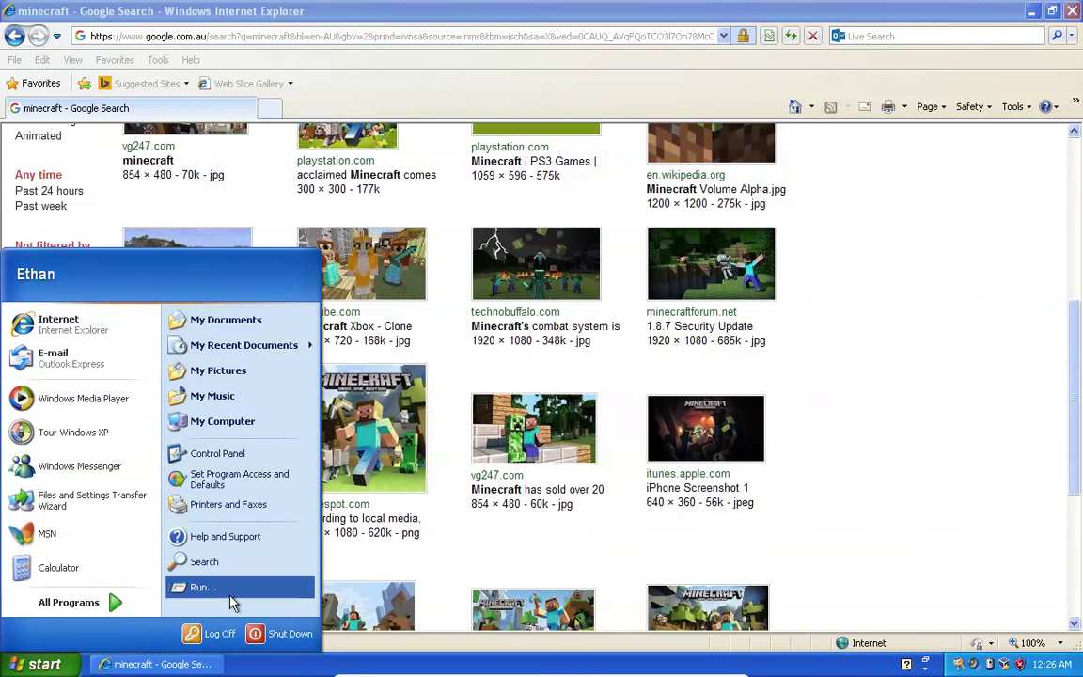
# Turn off the computer, confirming the Shut down option
pyautogui.click(259, 636)
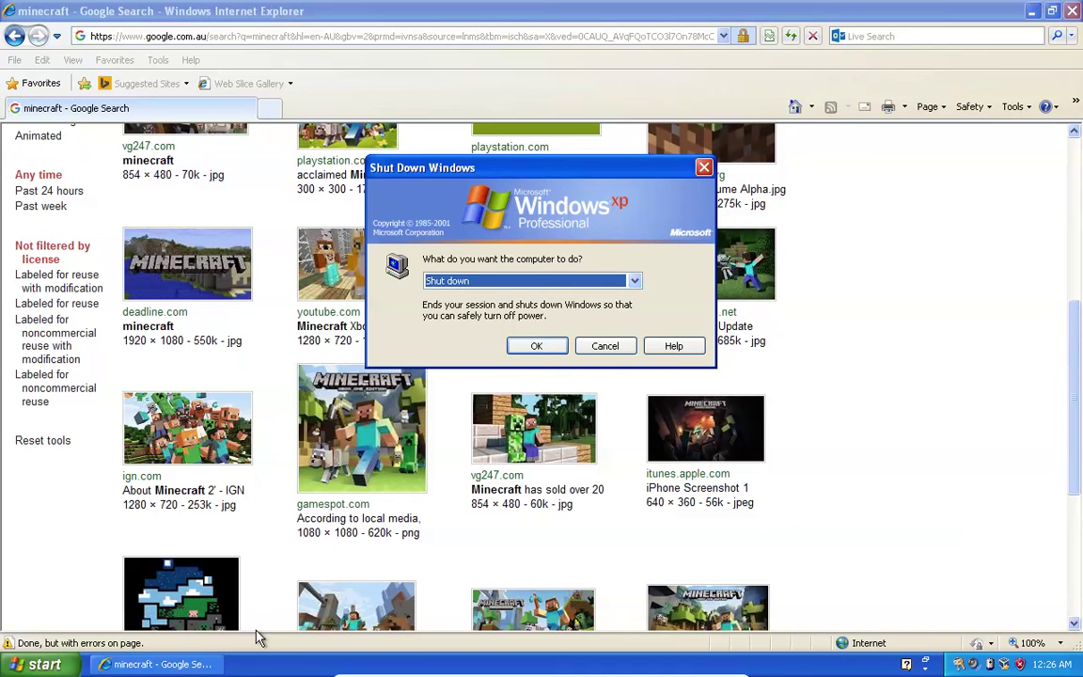
pyautogui.click(536, 346)
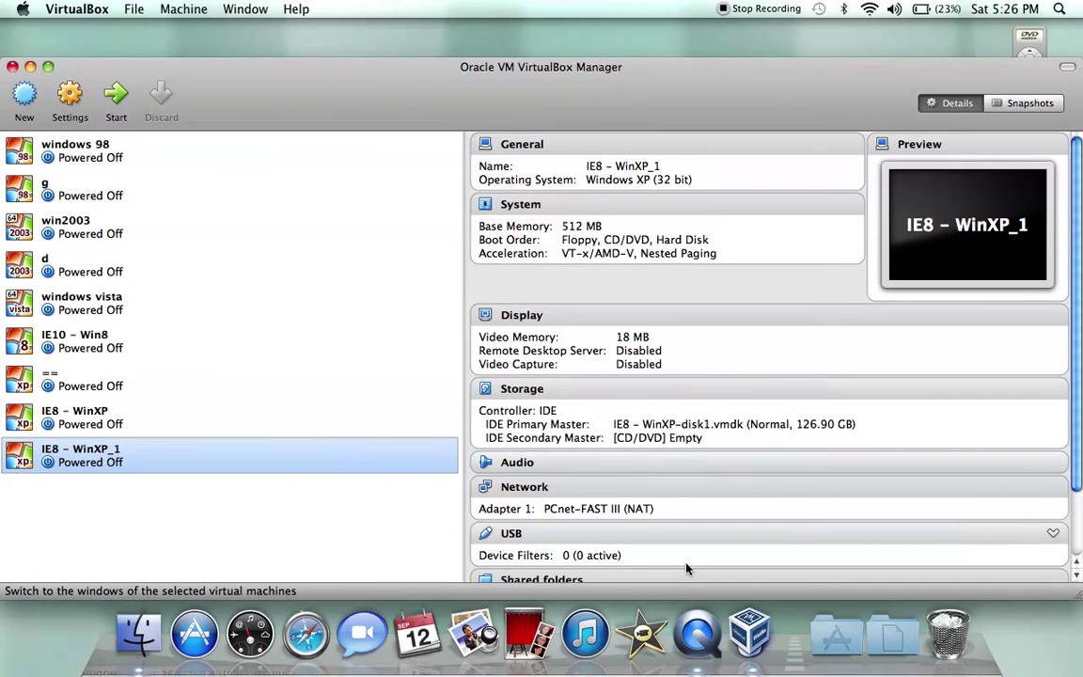
pyautogui.click(697, 632)
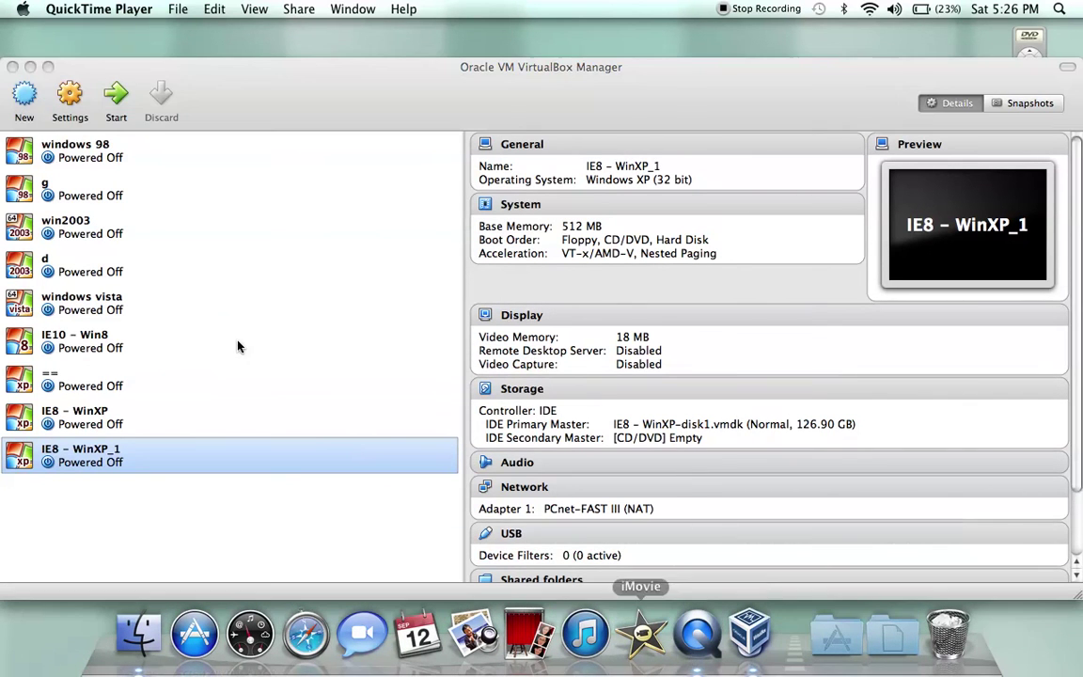
pyautogui.click(175, 8)
pyautogui.click(250, 8)
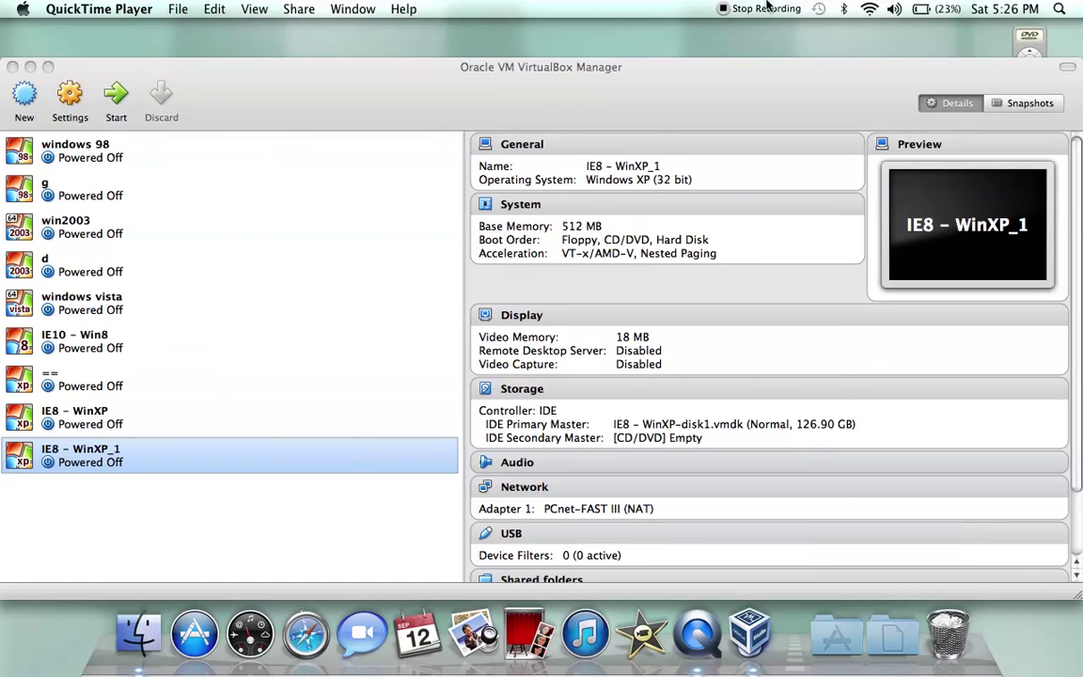